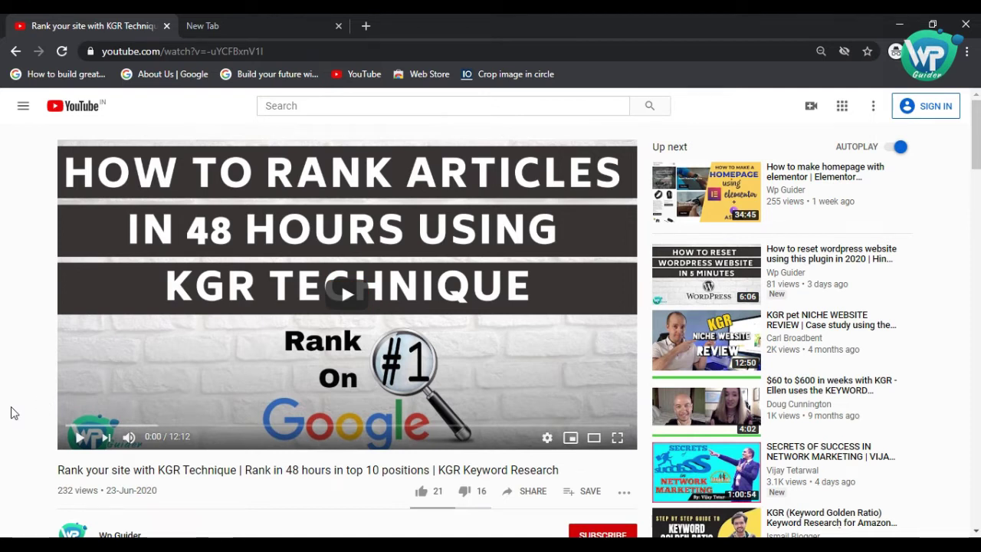
Look through the comments under the KGR technique video and return to the video.
scroll(11, 413, down, 6)
scroll(11, 413, down, 4)
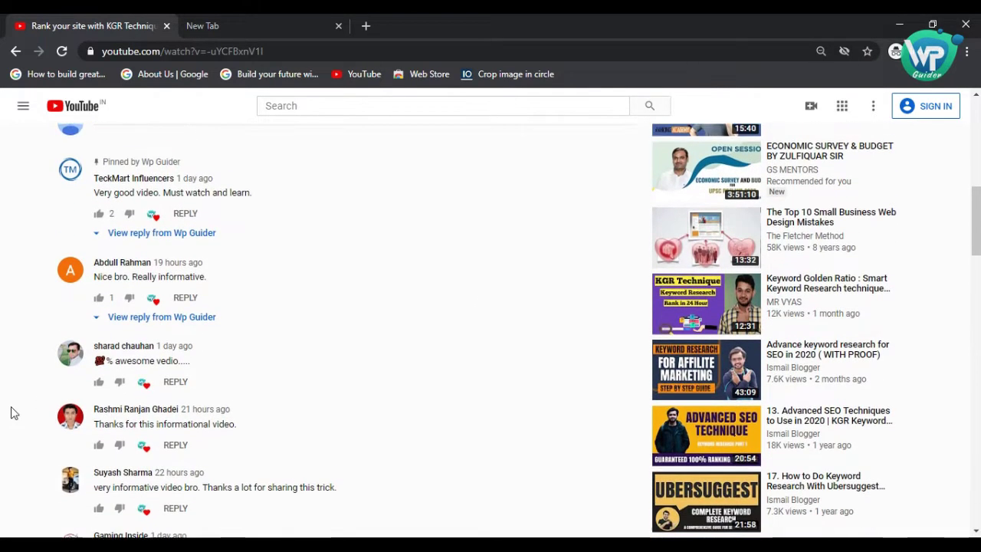
scroll(10, 413, down, 4)
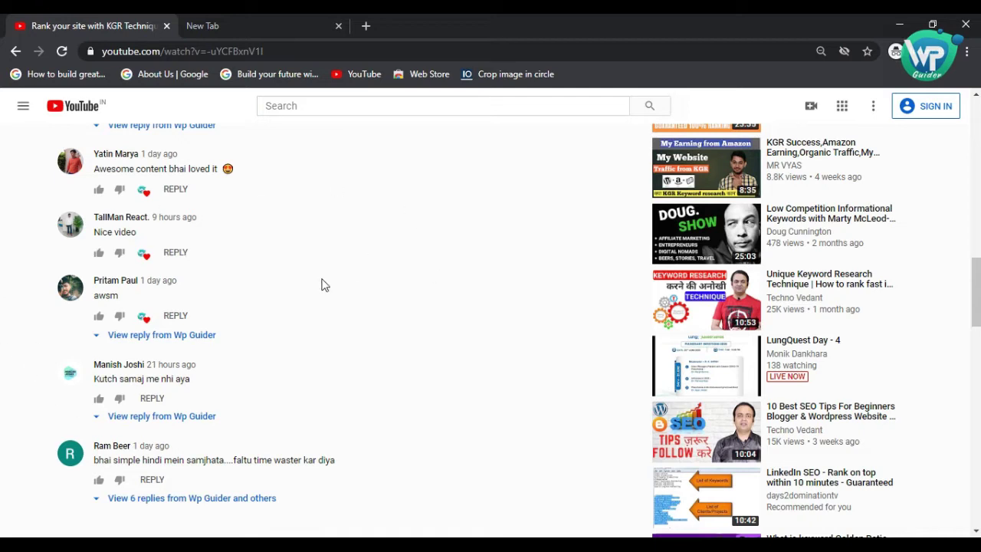
scroll(3, 315, up, 8)
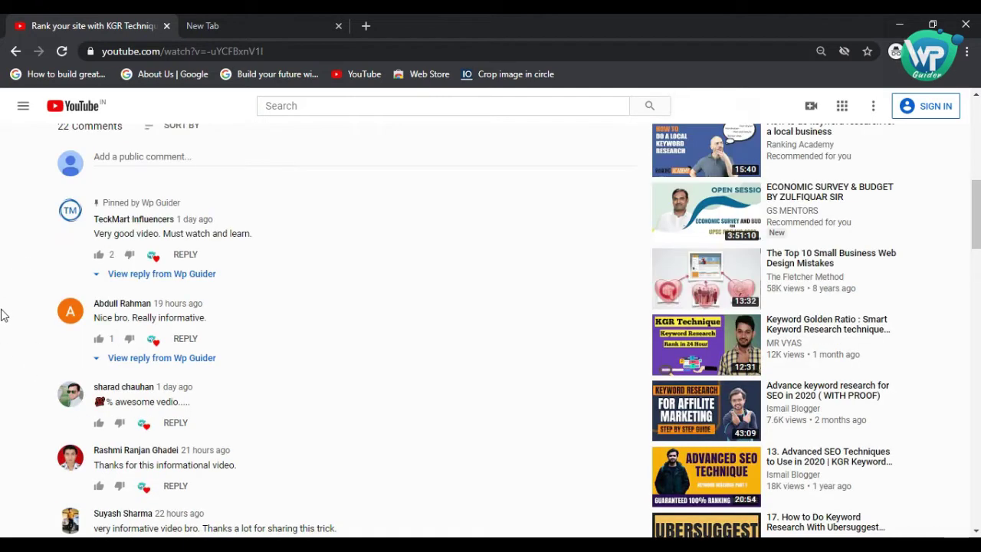
scroll(2, 314, up, 7)
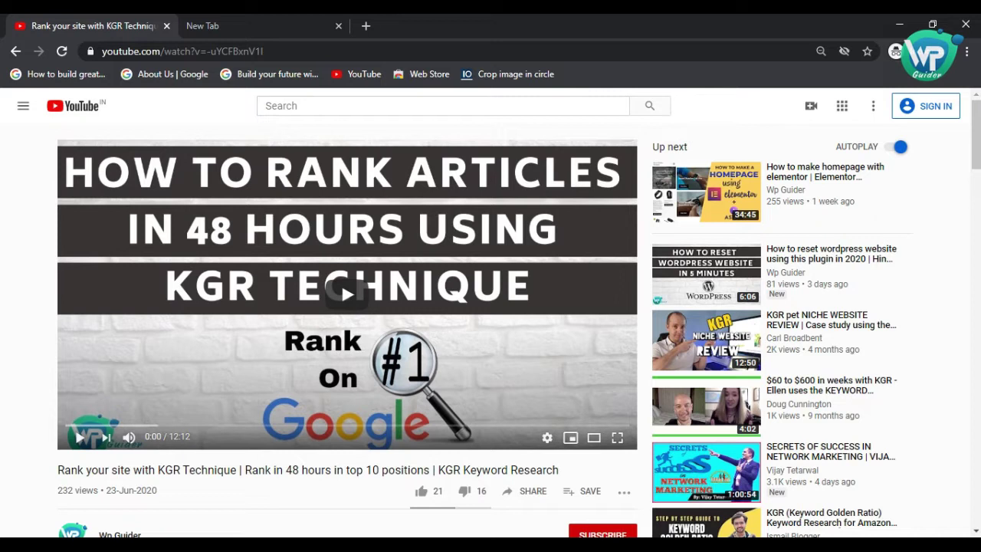
Switch to the GymFreek browser window and inspect the monthly user figures in the Analytics audience overview for December 2019 to June 2020.
click(456, 490)
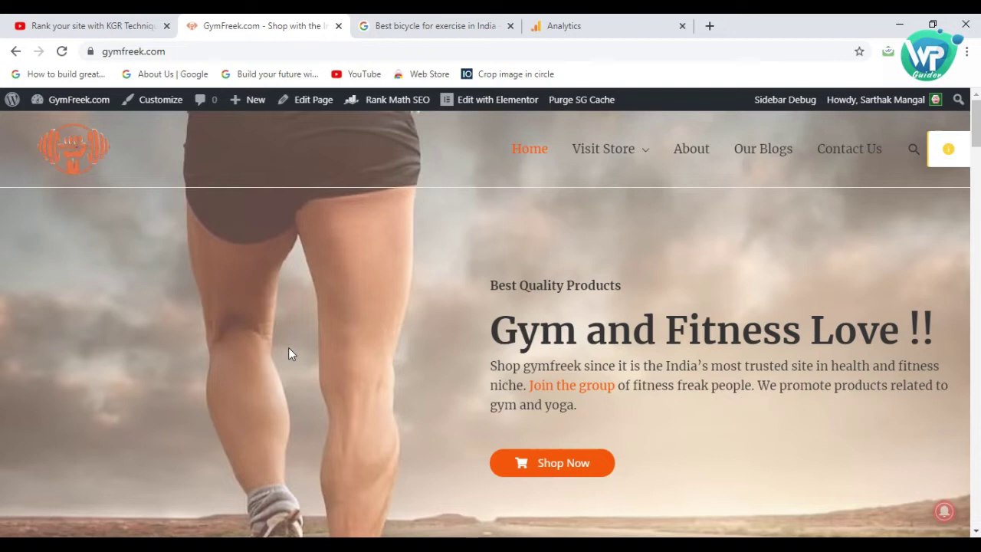
click(567, 23)
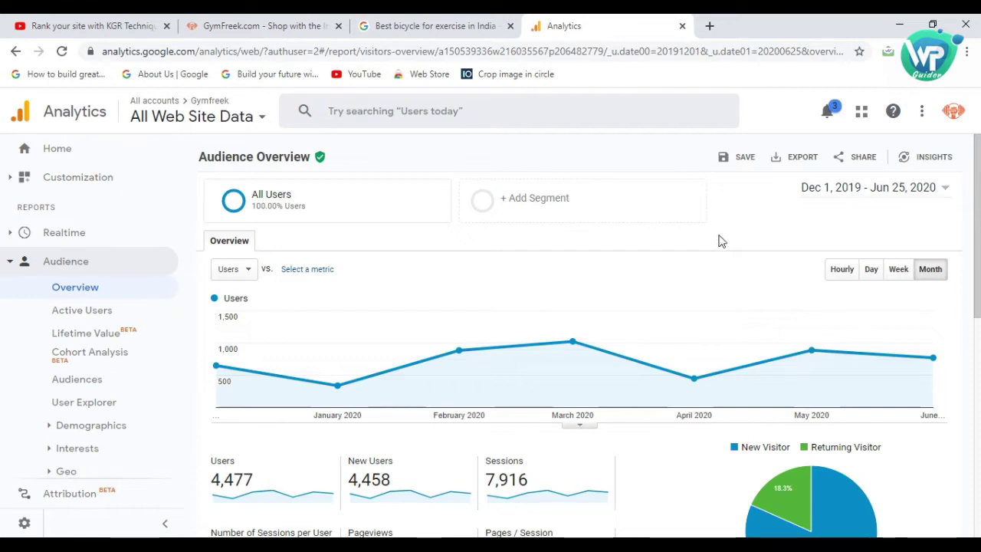
mouse_move(221, 337)
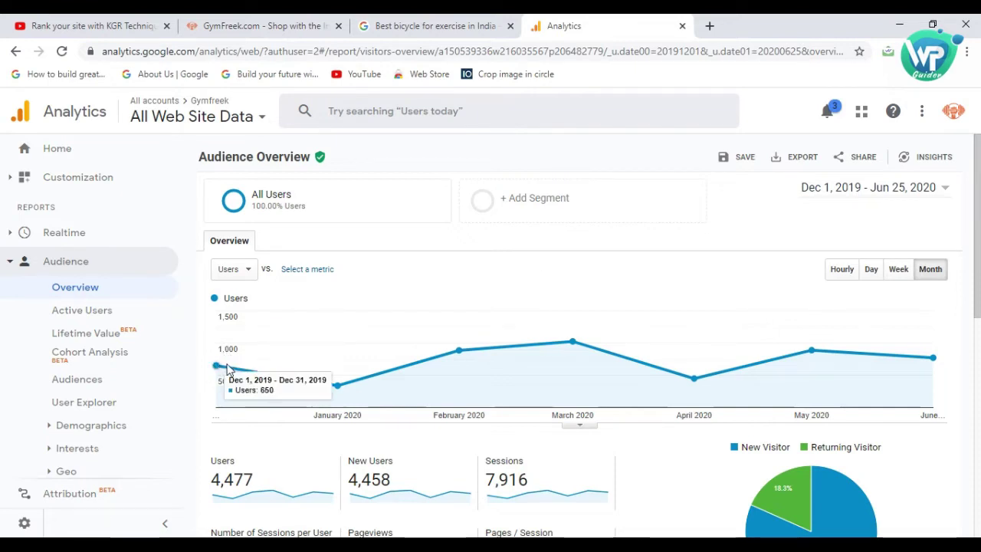
mouse_move(337, 384)
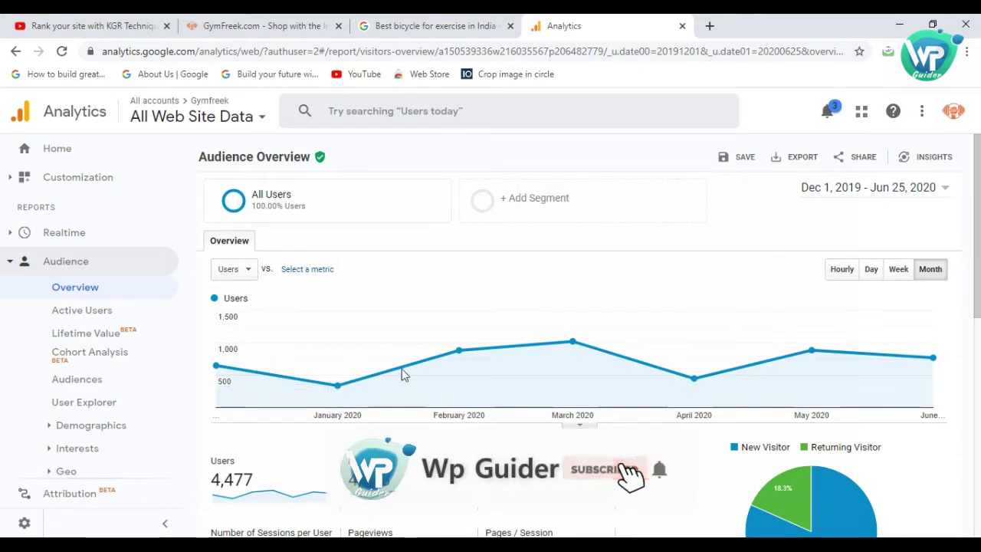
mouse_move(577, 343)
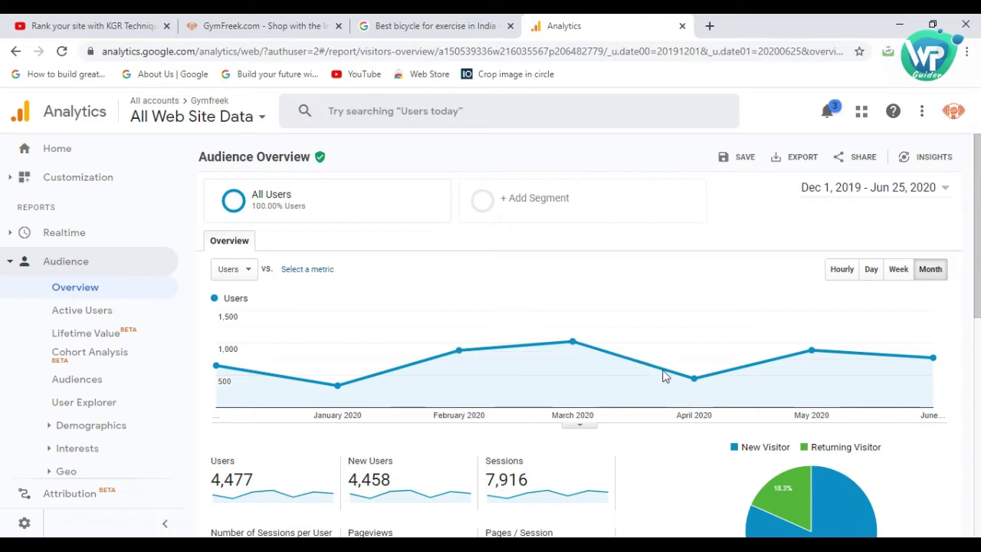
mouse_move(695, 381)
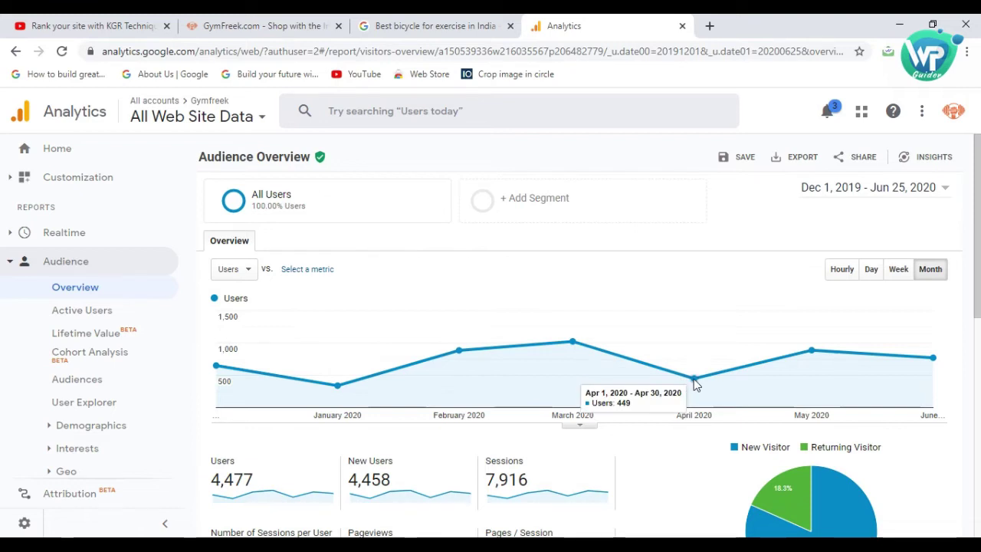
mouse_move(792, 354)
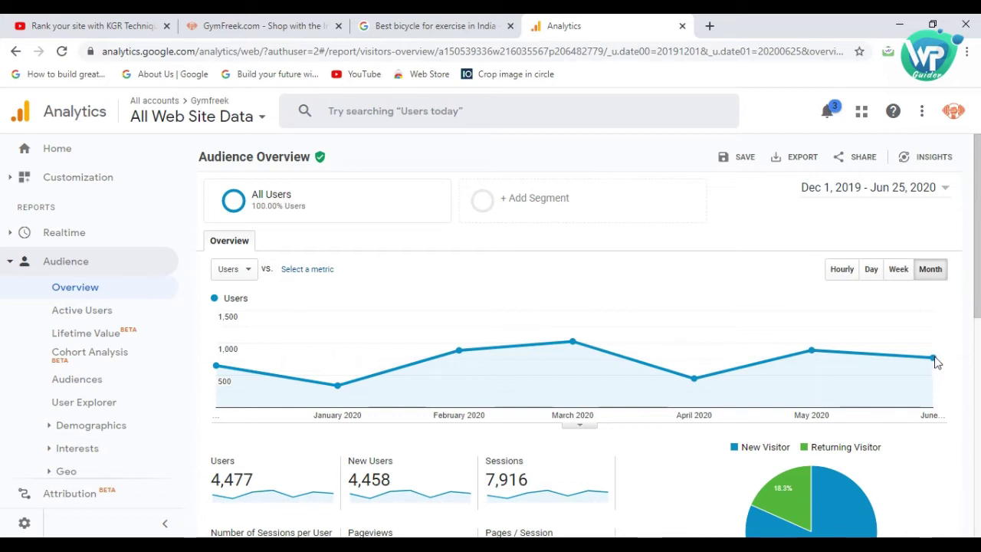
mouse_move(934, 362)
Copy the keyword in cell A3 of the KGR workbook in Excel and search Google for it in Chrome's blank tab.
click(262, 23)
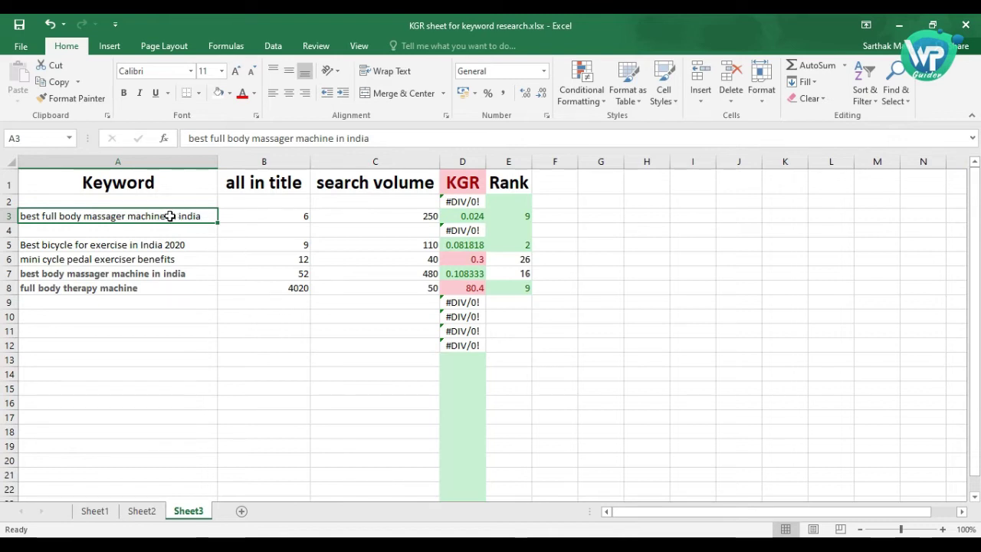
key(ctrl+c)
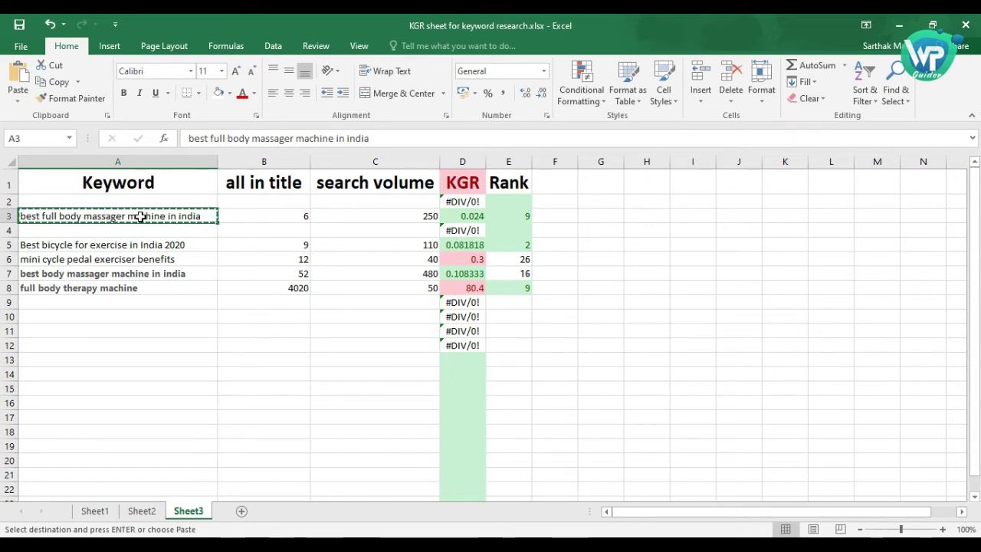
key(alt+Tab)
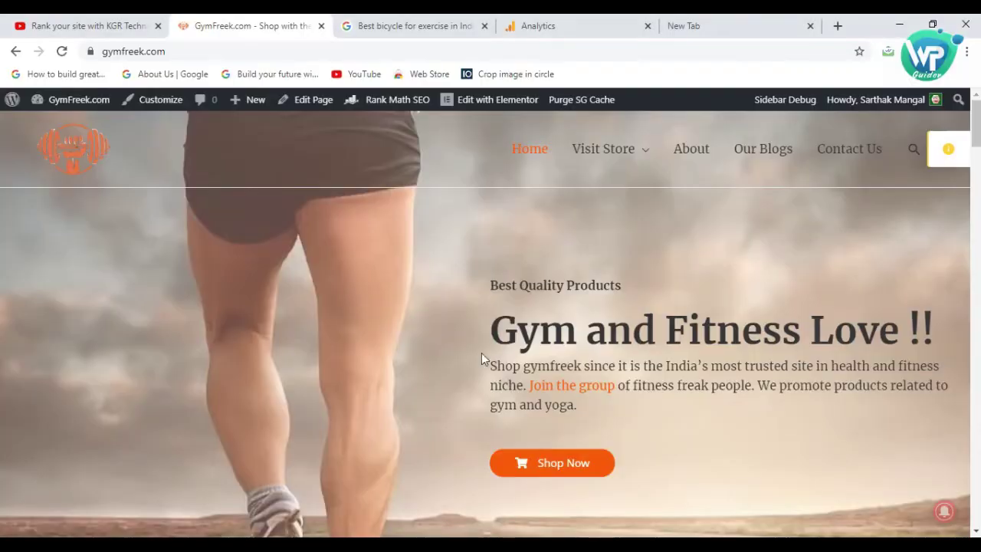
click(671, 28)
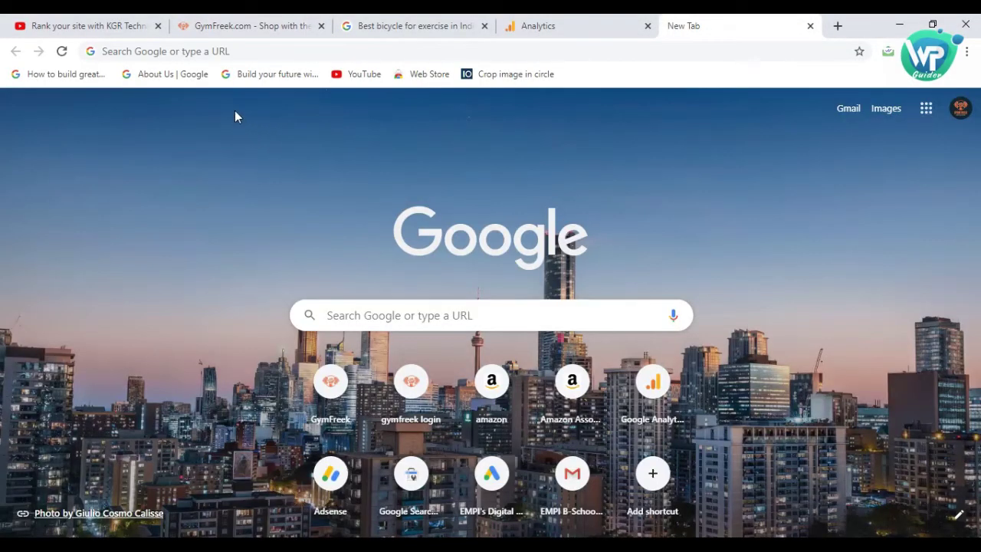
click(221, 51)
key(ctrl+v)
key(Return)
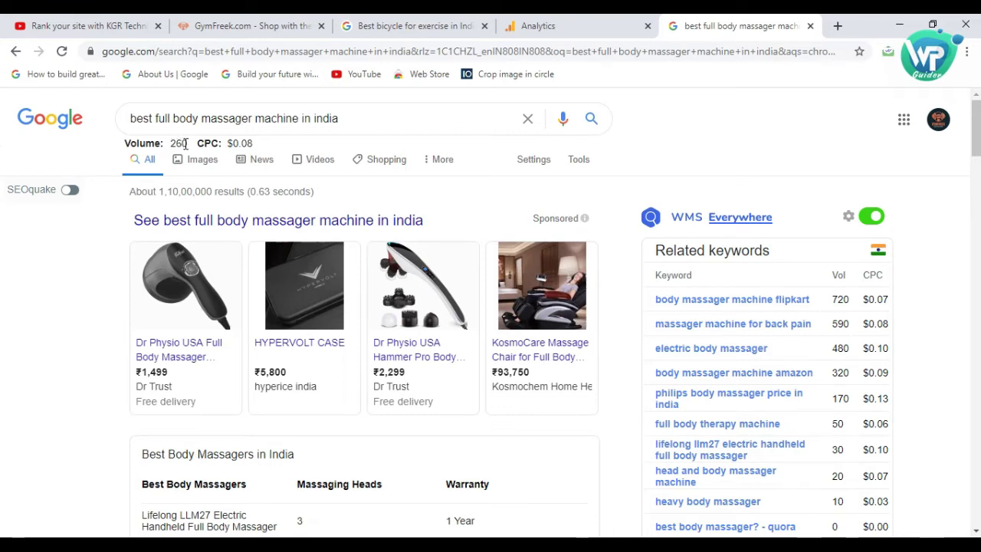
Run the Google search "allintitle:best full body massager machine in india" and check its result count.
click(134, 122)
text(allint)
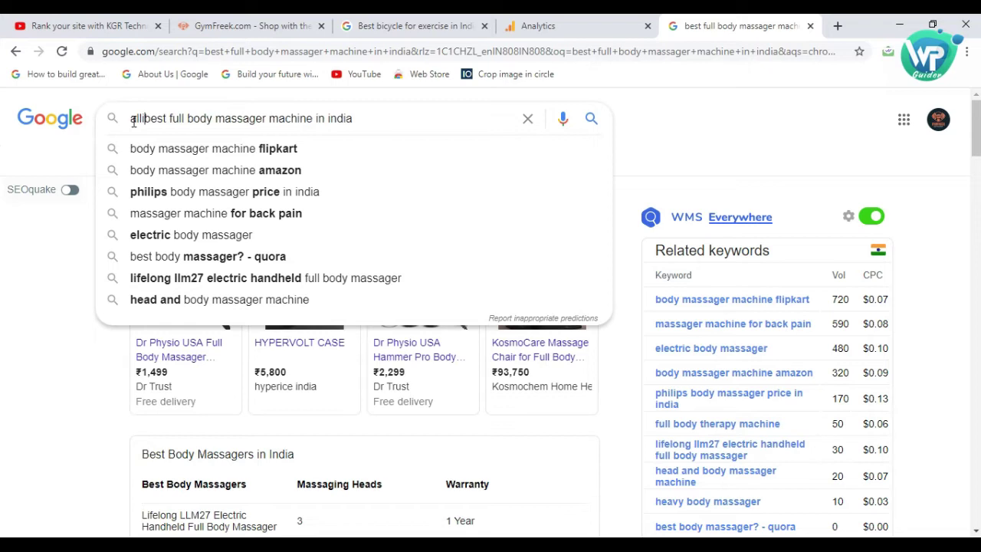
text(itle)
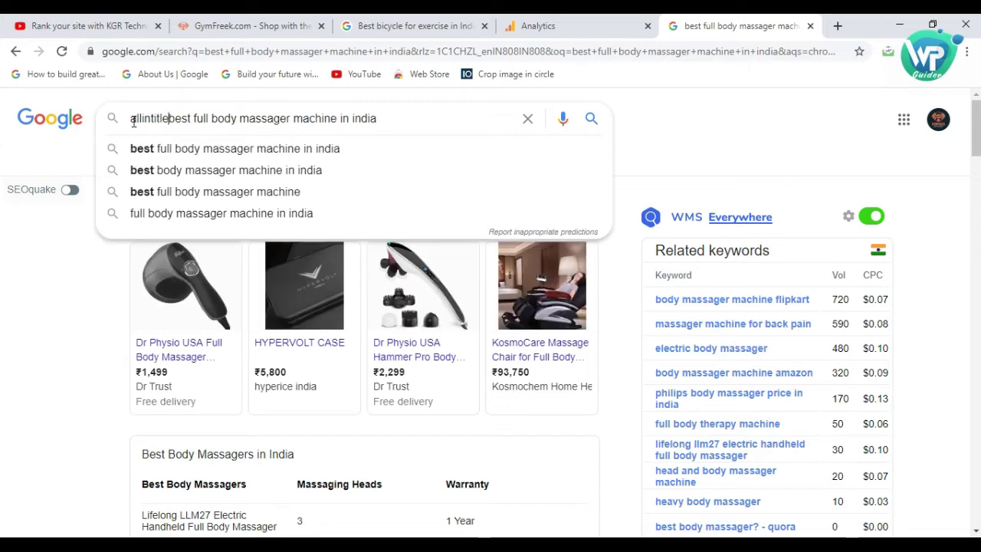
text(:)
key(Return)
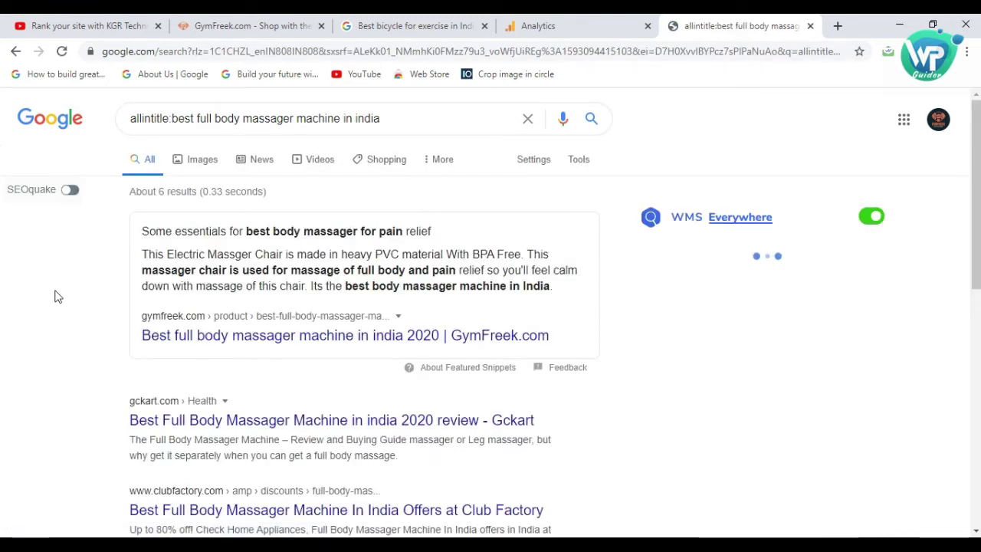
double_click(161, 191)
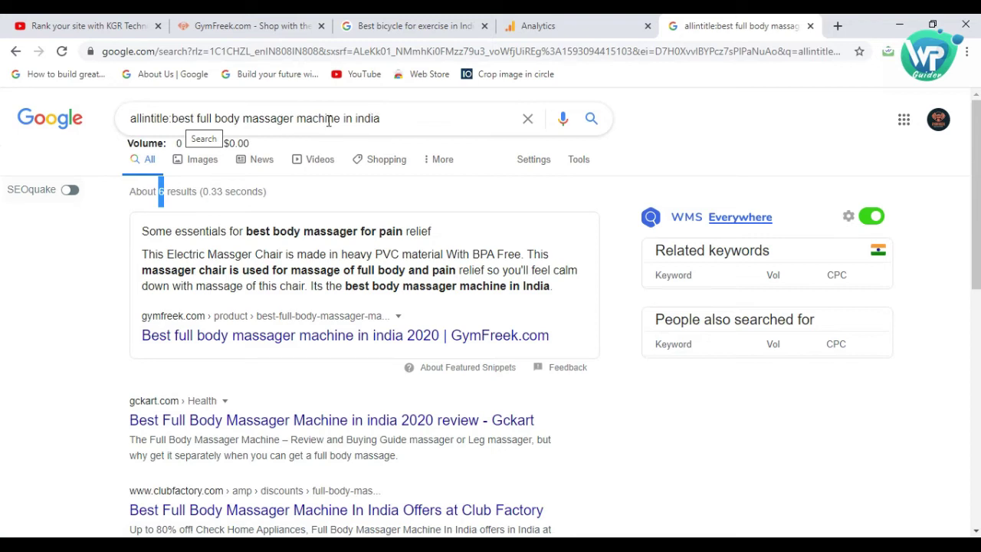
click(105, 370)
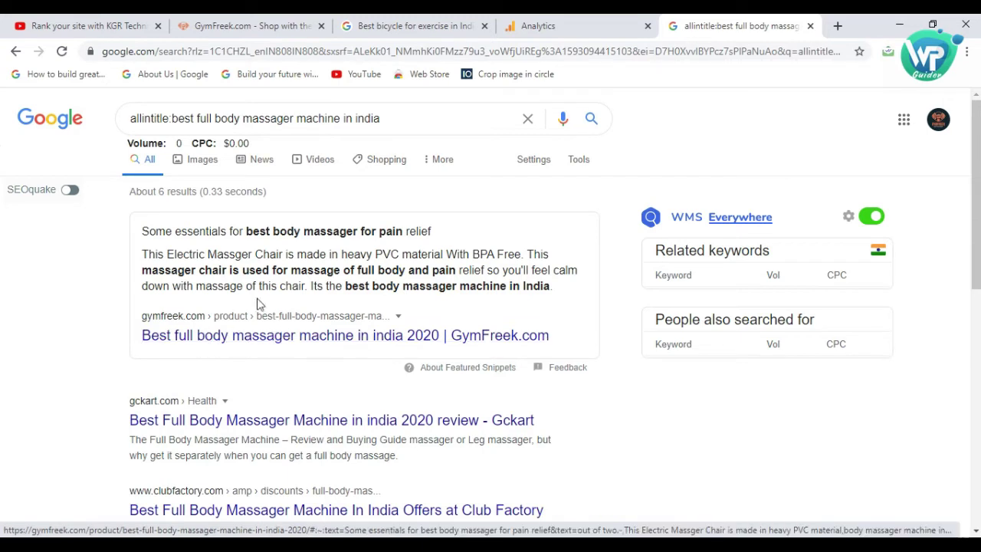
Copy the keyword from the original Google search and check gymfreek.com's ranking for it in FATRANK for India (IN).
click(15, 55)
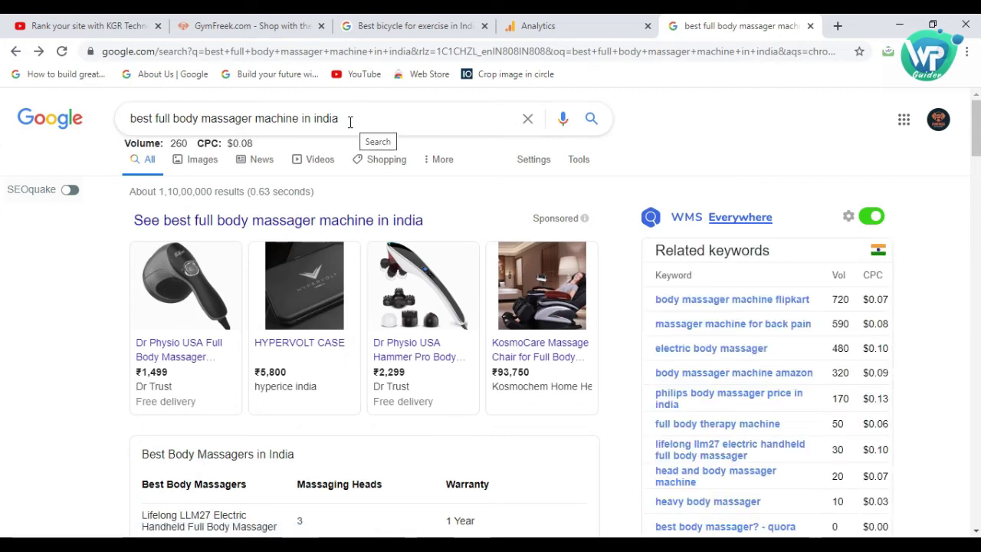
drag(351, 121, 112, 126)
key(ctrl+c)
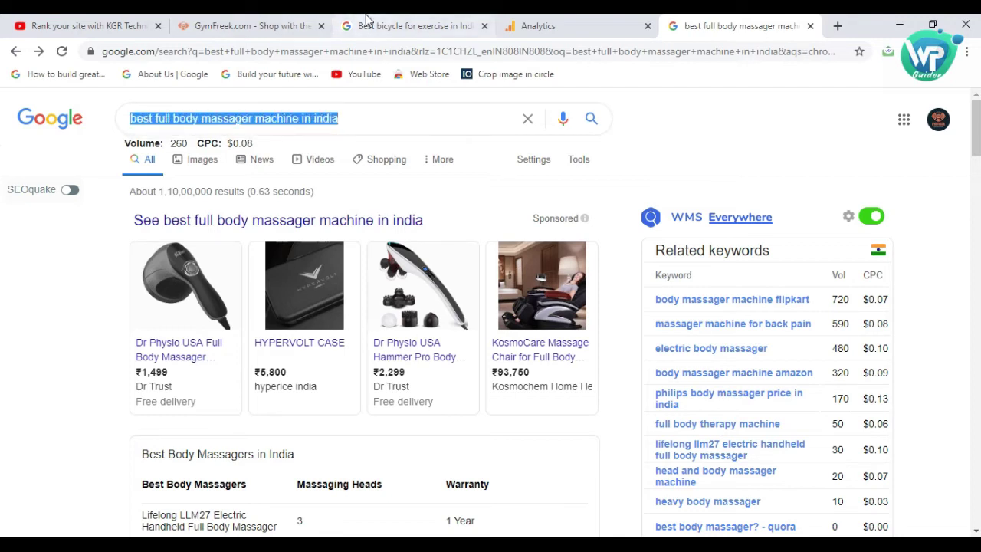
click(235, 23)
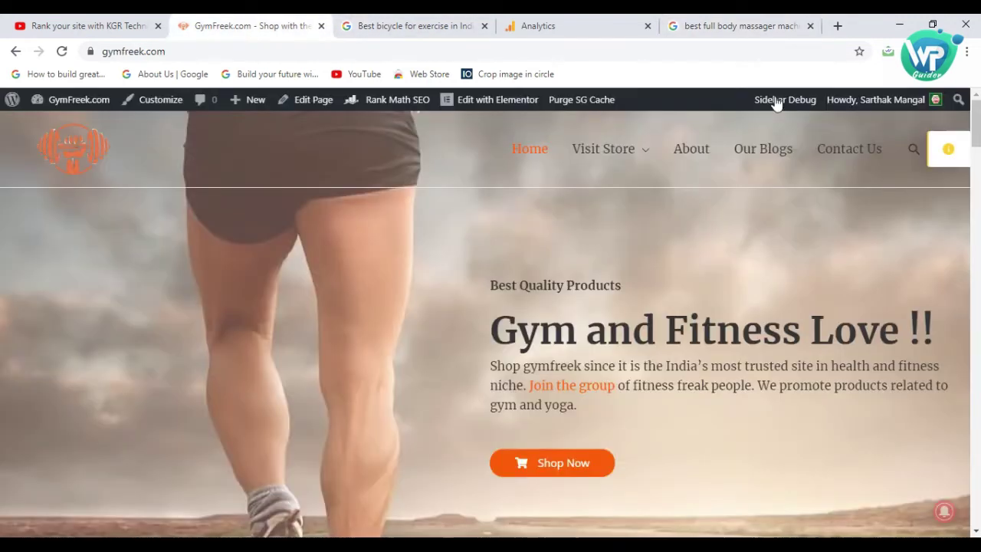
click(966, 52)
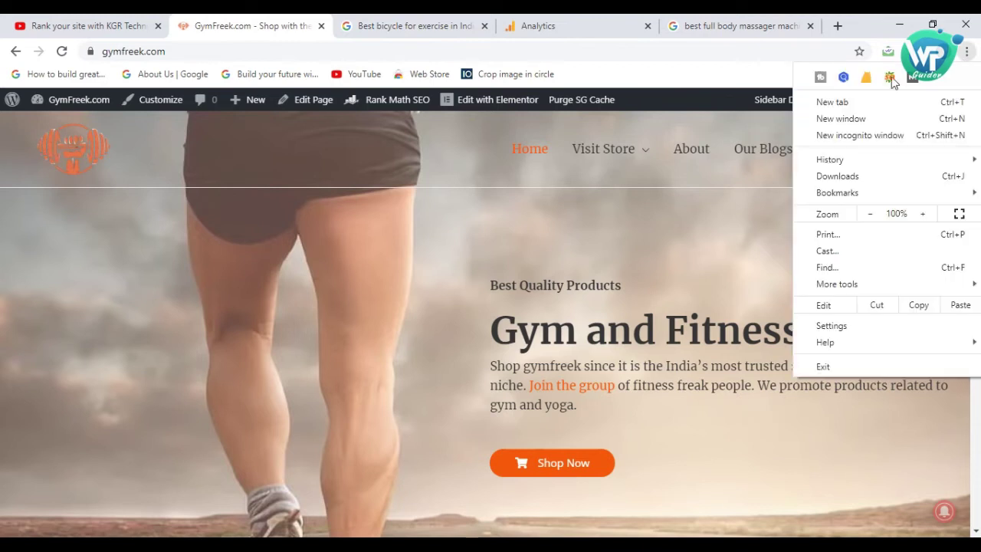
click(865, 81)
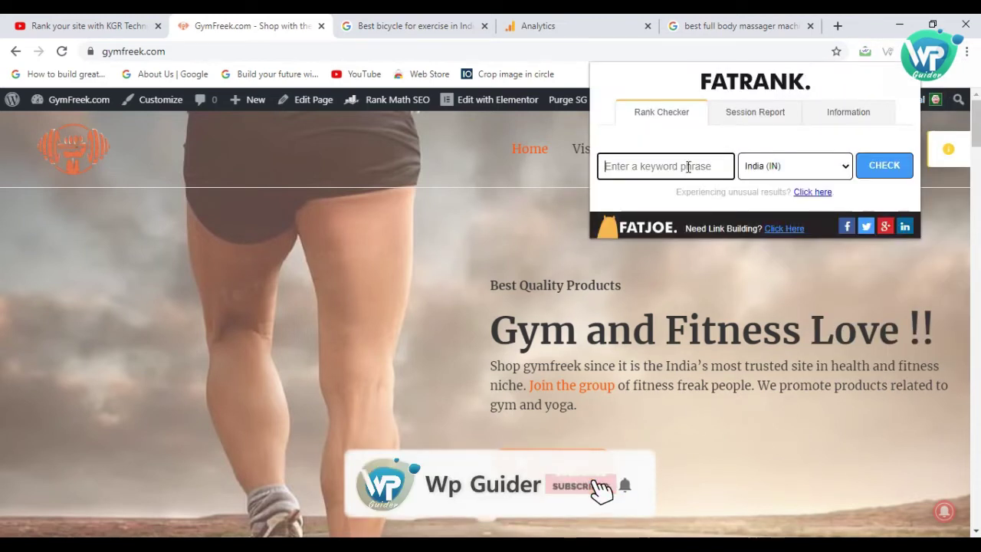
key(ctrl+v)
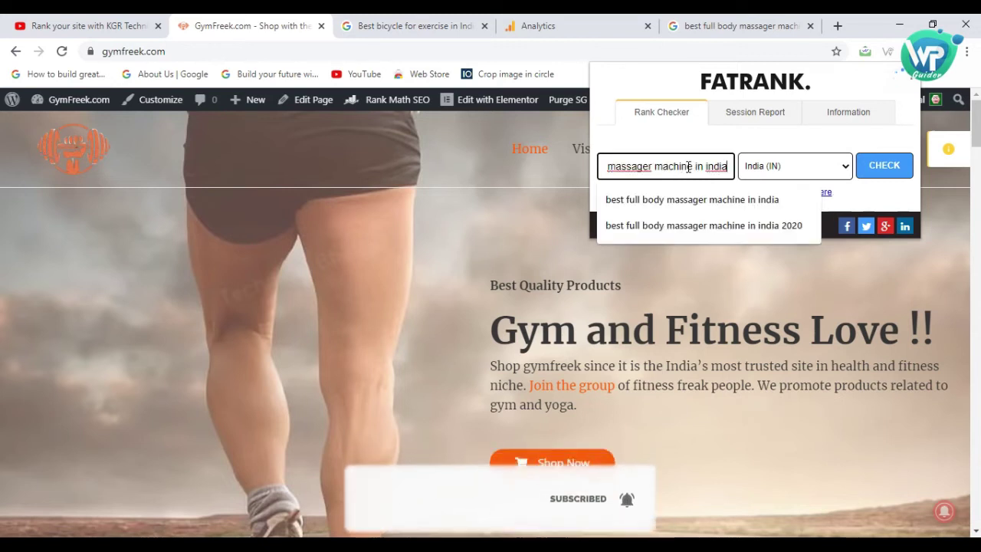
key(Return)
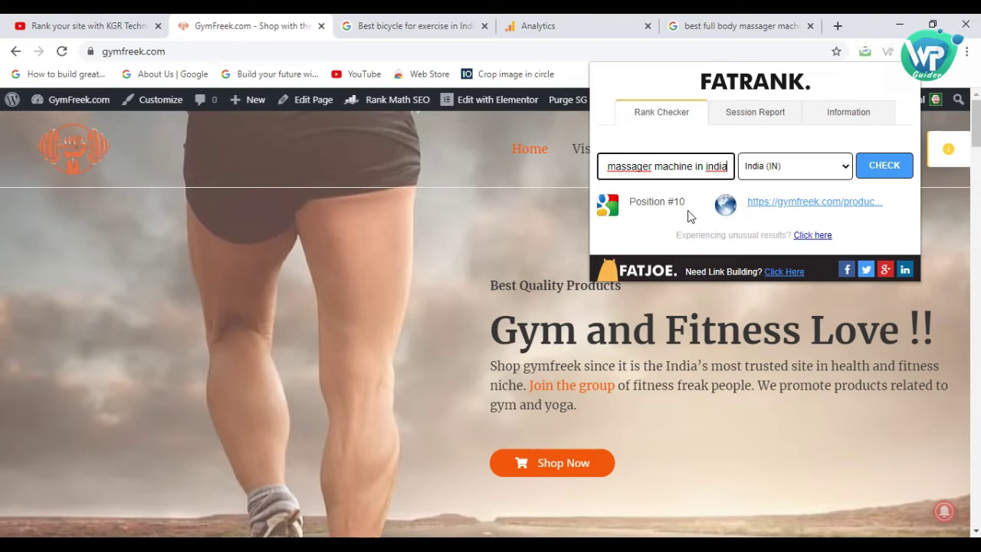
Append 2020 to the keyword, check its ranking in FATRANK as well, and close the rank checker.
text(2020)
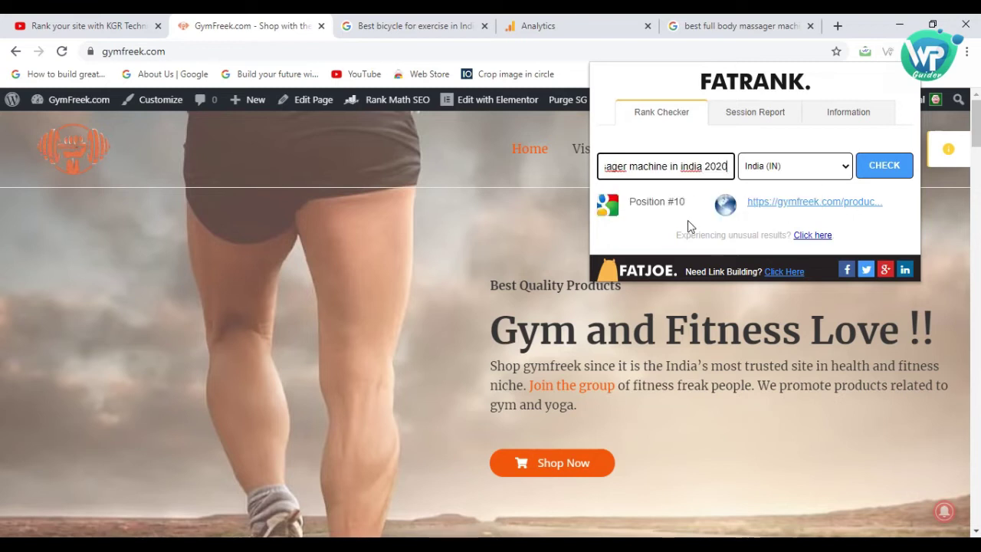
key(Return)
click(501, 244)
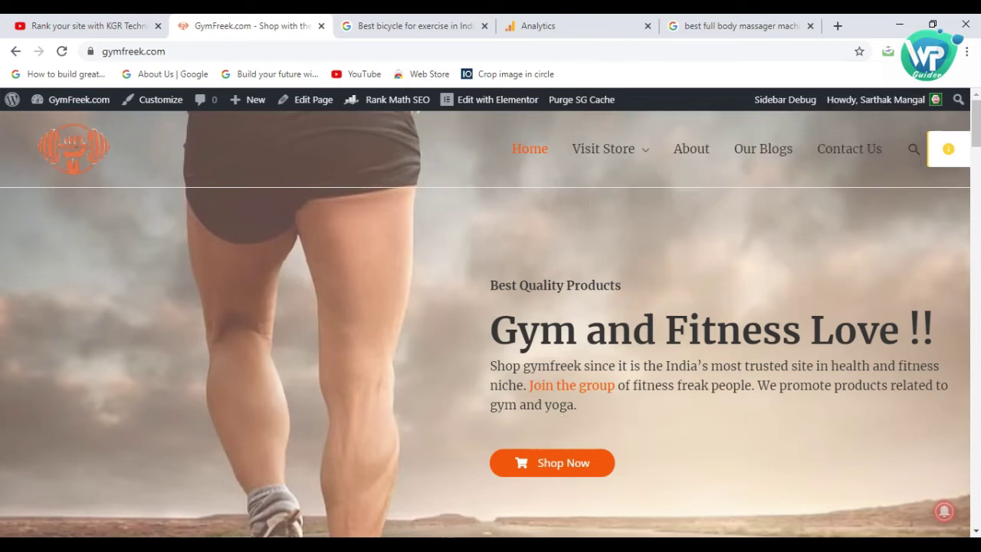
Select the keyword in cell A5 of the KGR workbook in Excel and open Chrome's Google results for Best bicycle for exercise in India.
click(448, 543)
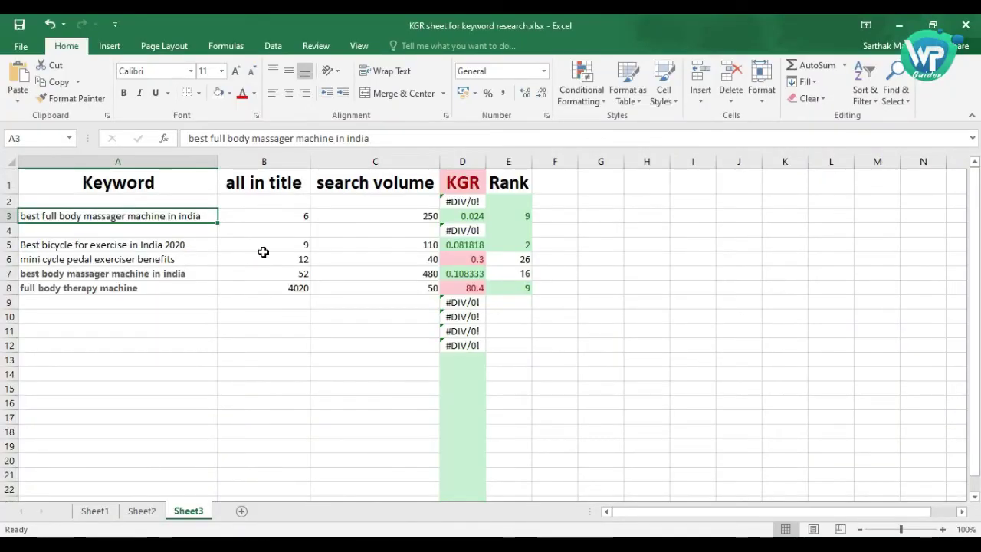
click(91, 246)
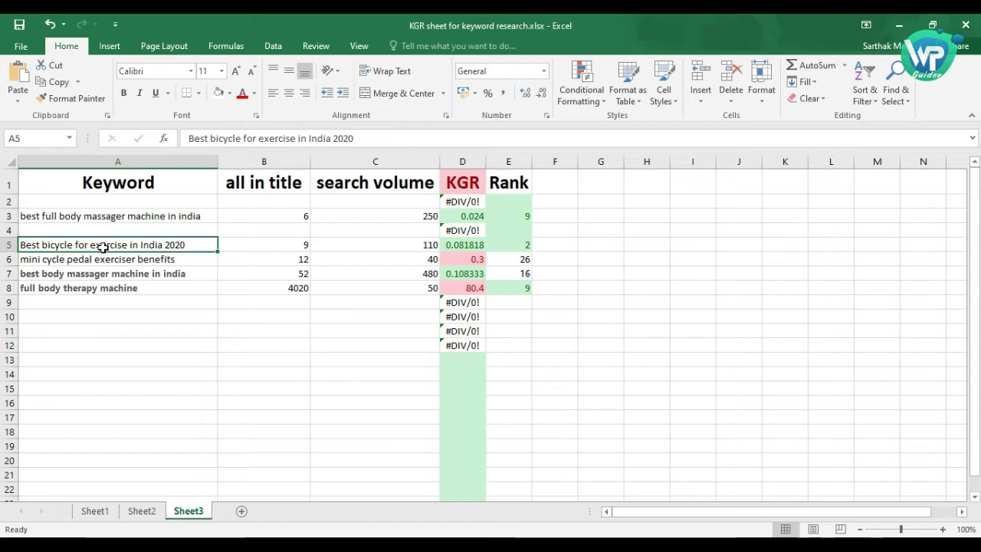
key(alt+Tab)
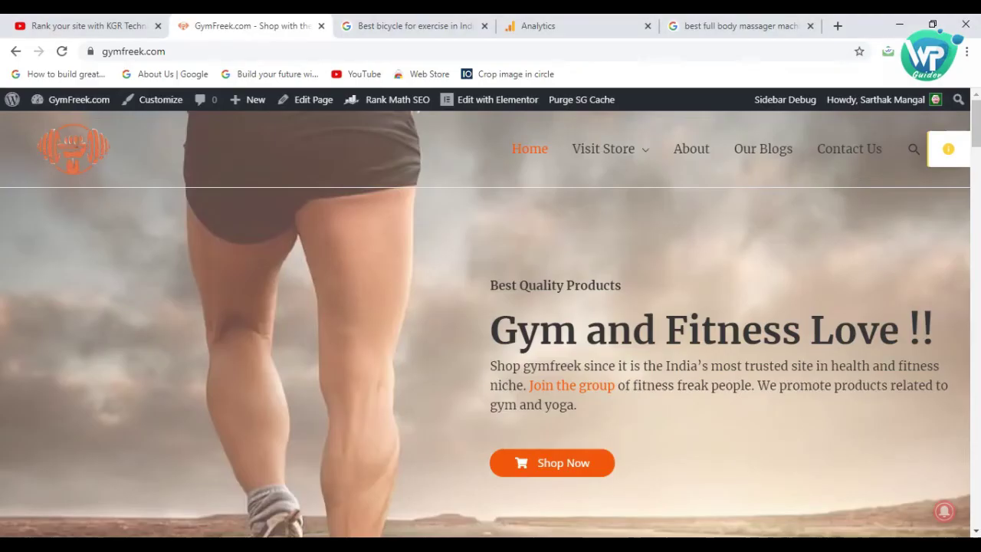
click(408, 23)
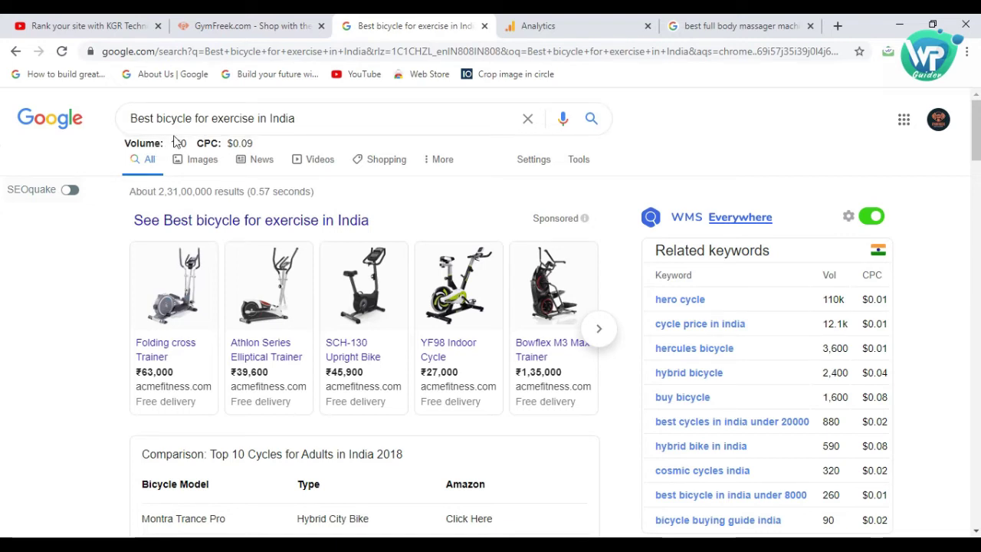
Run the Google search "allintitle:Best bicycle for exercise in India" and check its result count.
click(132, 118)
text(all)
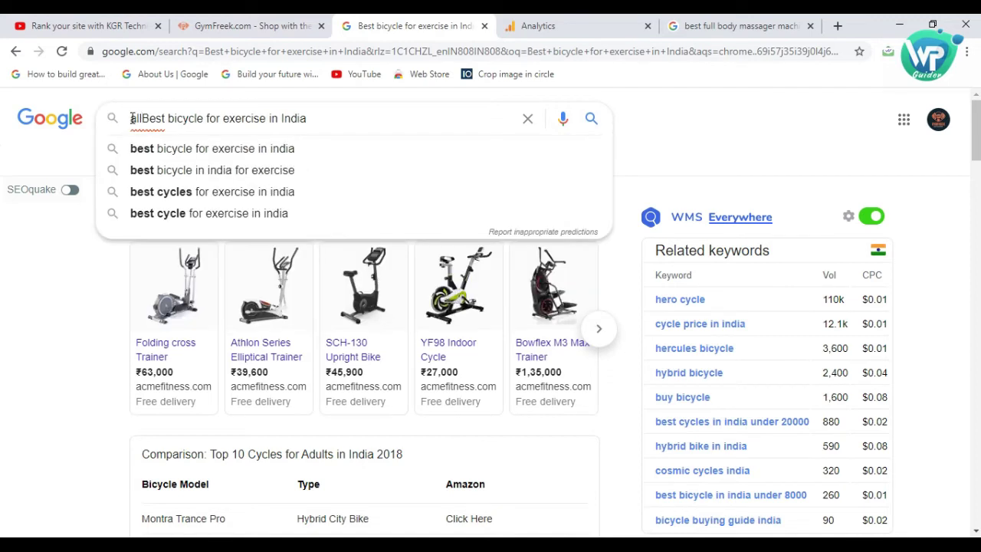
text(intitle:)
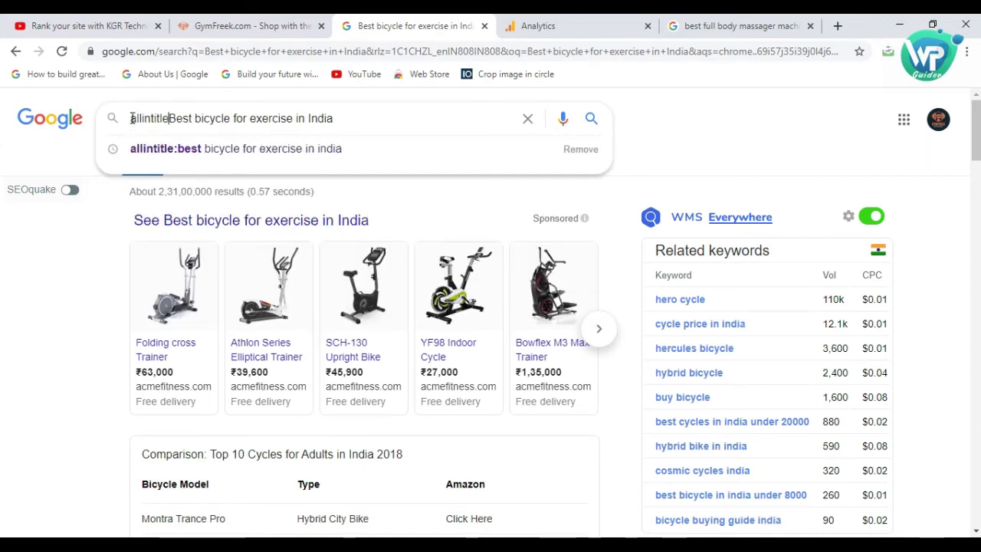
key(Return)
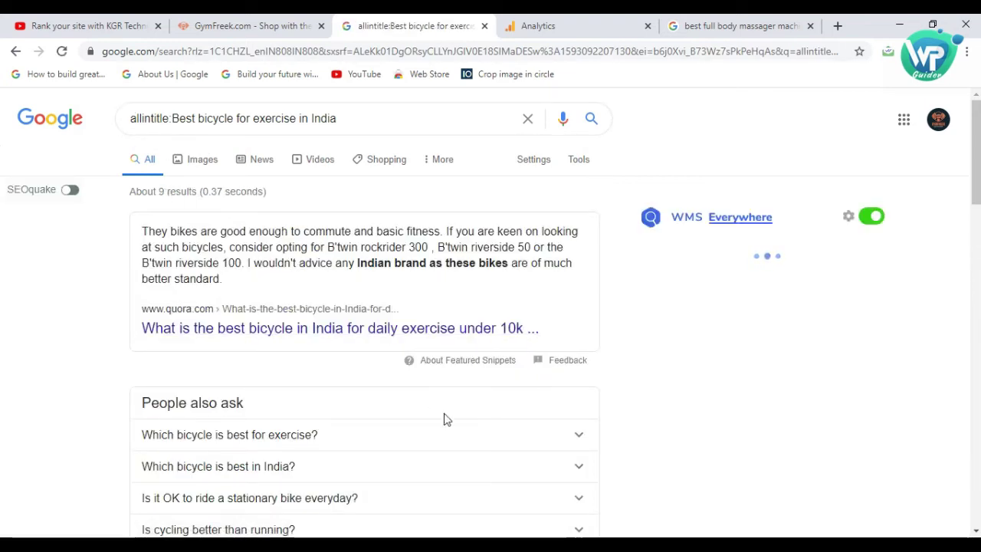
Switch to the KGR workbook in Excel and review the search volume and KGR cells C5 and D5.
key(alt+Tab)
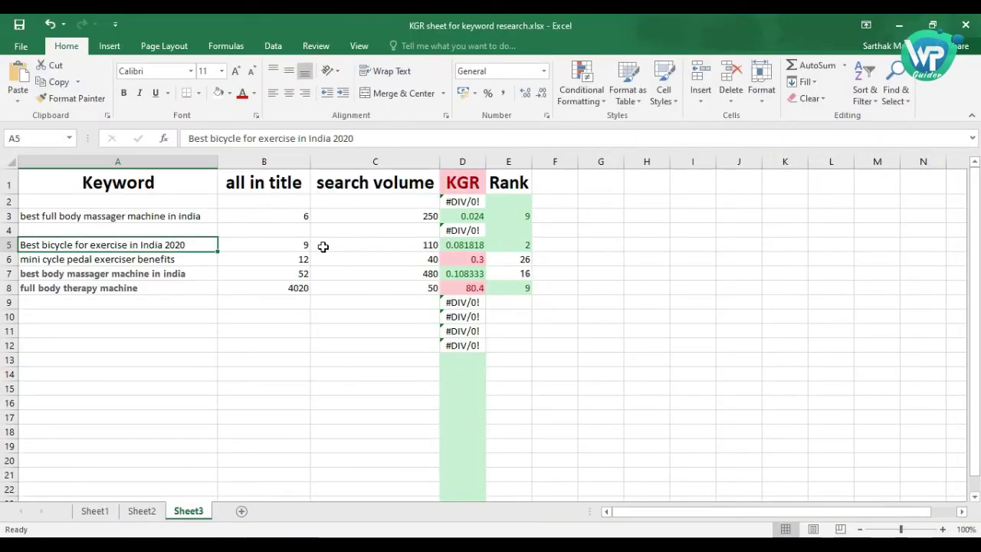
click(409, 246)
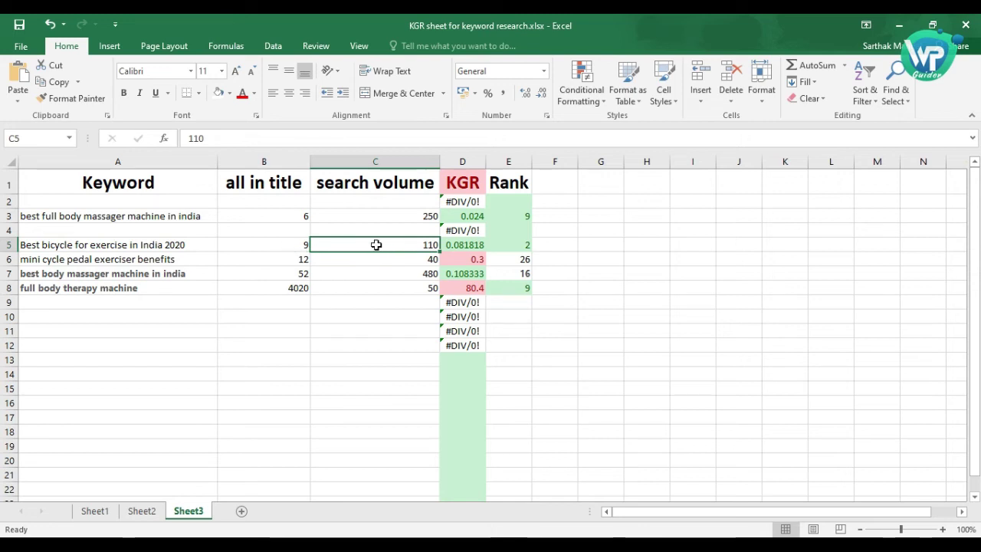
click(469, 244)
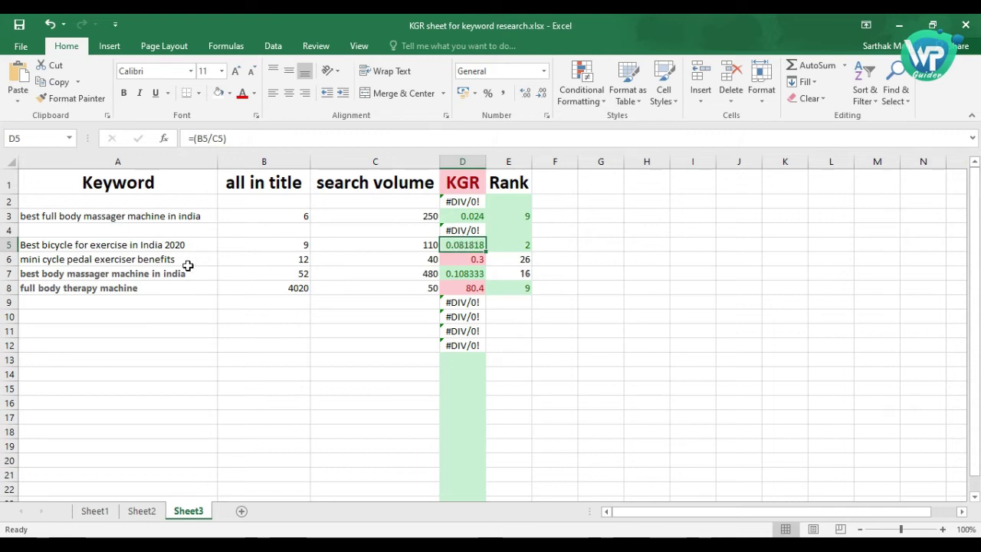
Copy the keyword from A5, check its rank in E5, and search Google in Chrome for Best bicycle for exercise in India 2020.
click(163, 242)
key(ctrl+c)
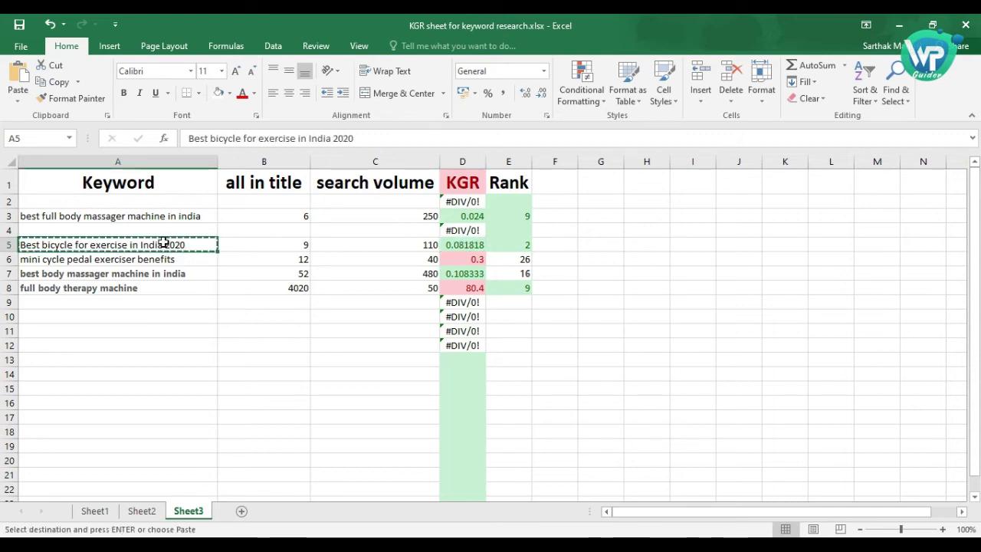
click(508, 247)
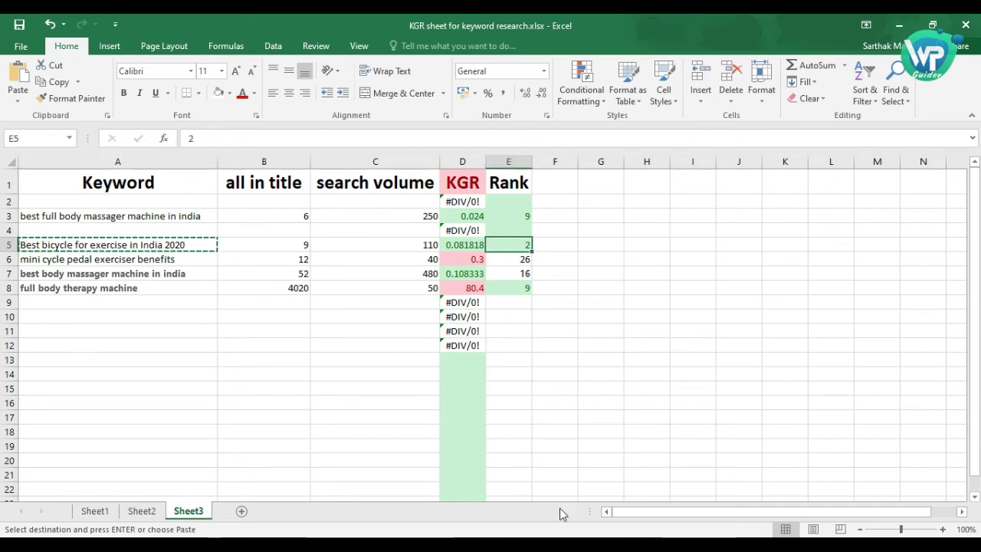
click(490, 545)
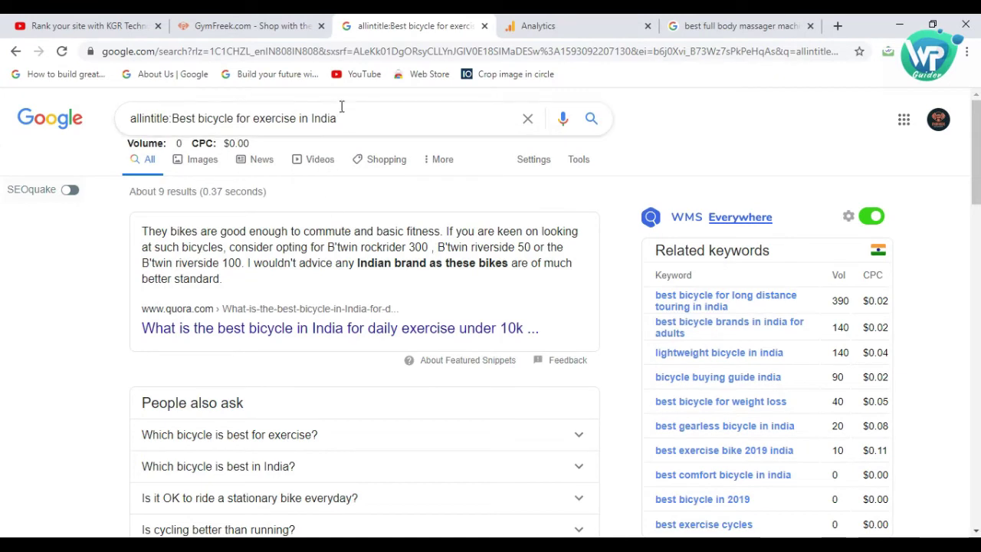
drag(342, 119, 125, 119)
key(ctrl+v)
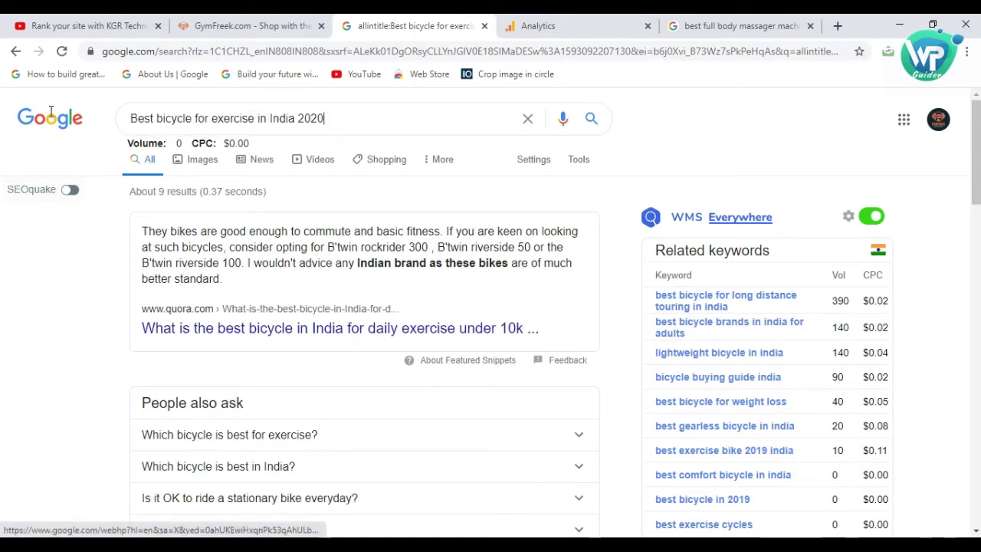
key(Return)
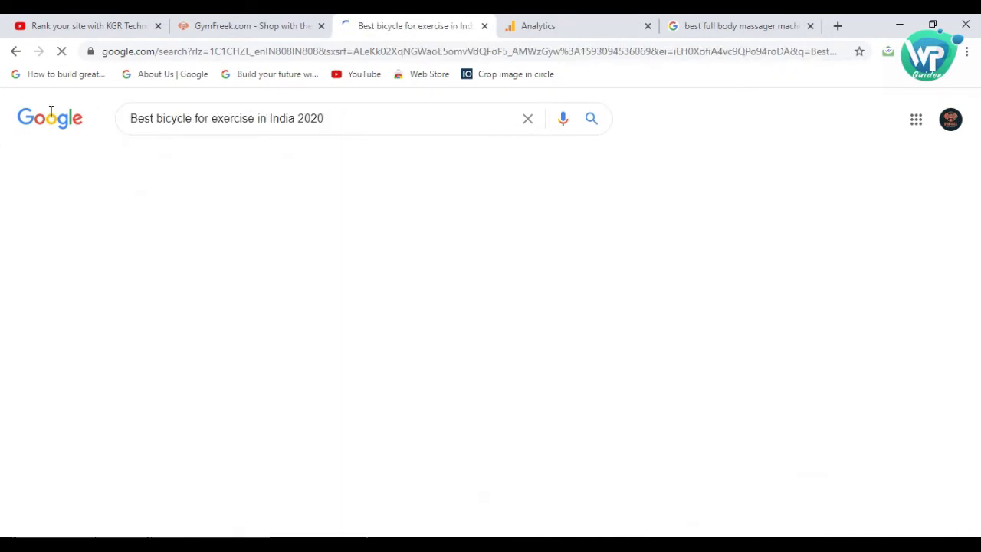
Turn on SEOquake numbering for the search results and check the position of the gymfreek.com listing.
scroll(81, 406, down, 10)
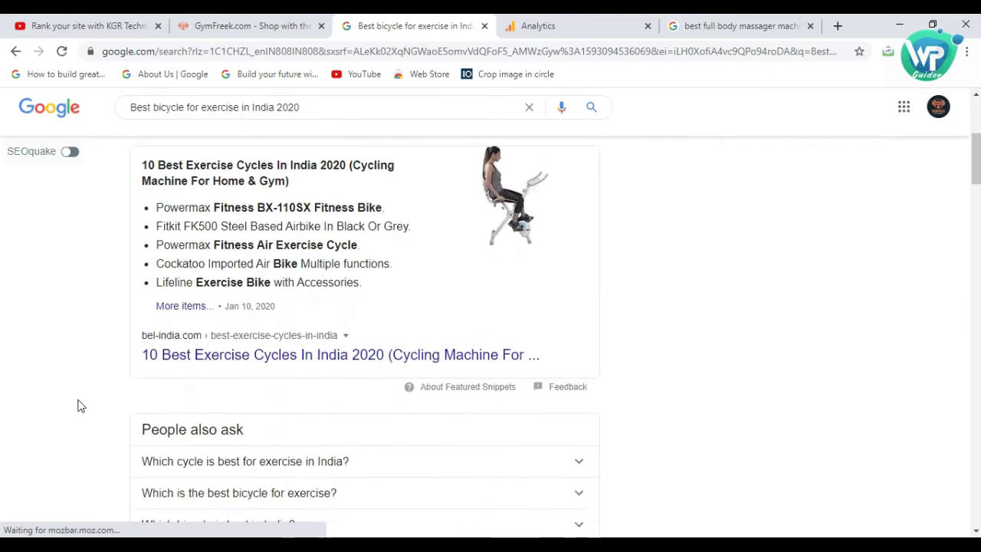
scroll(82, 406, down, 5)
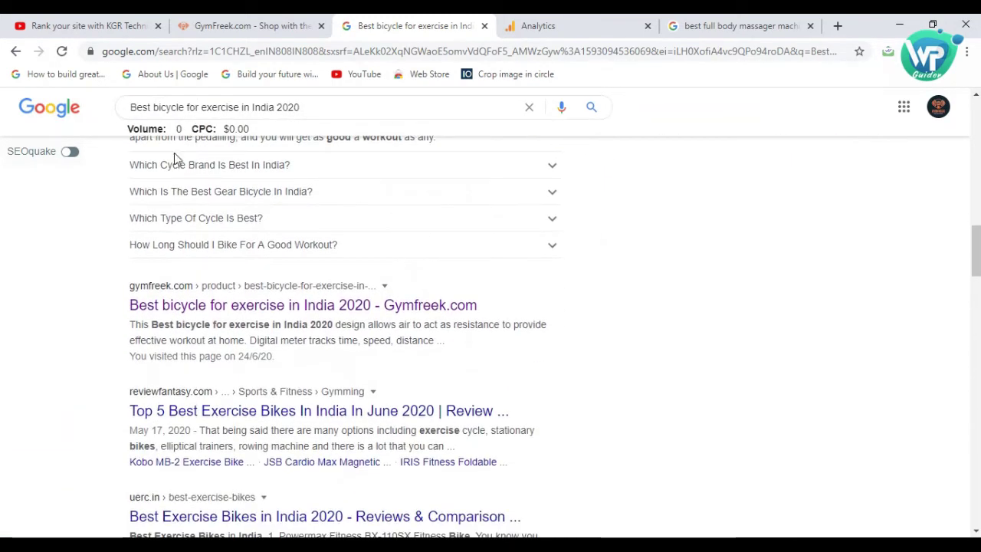
click(70, 153)
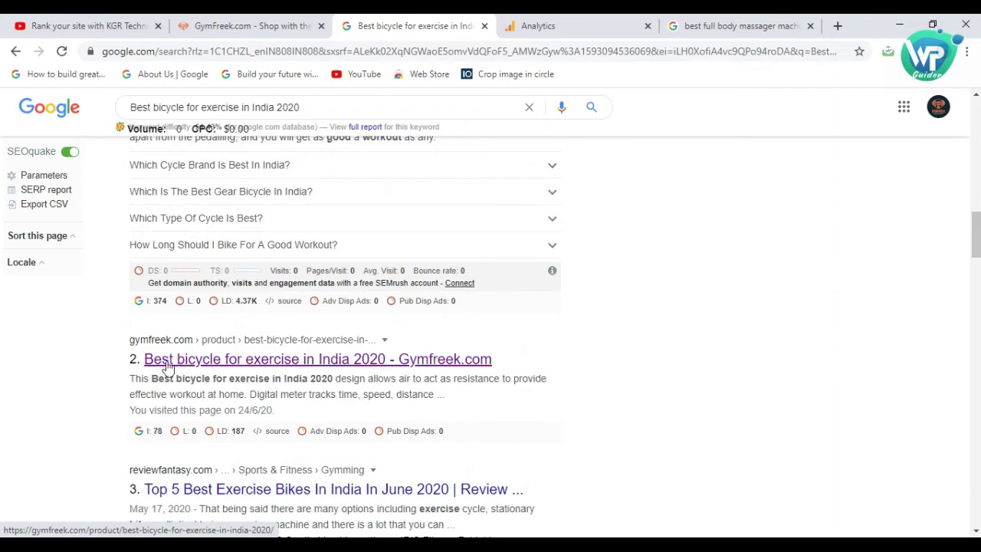
scroll(96, 352, up, 4)
scroll(95, 351, up, 8)
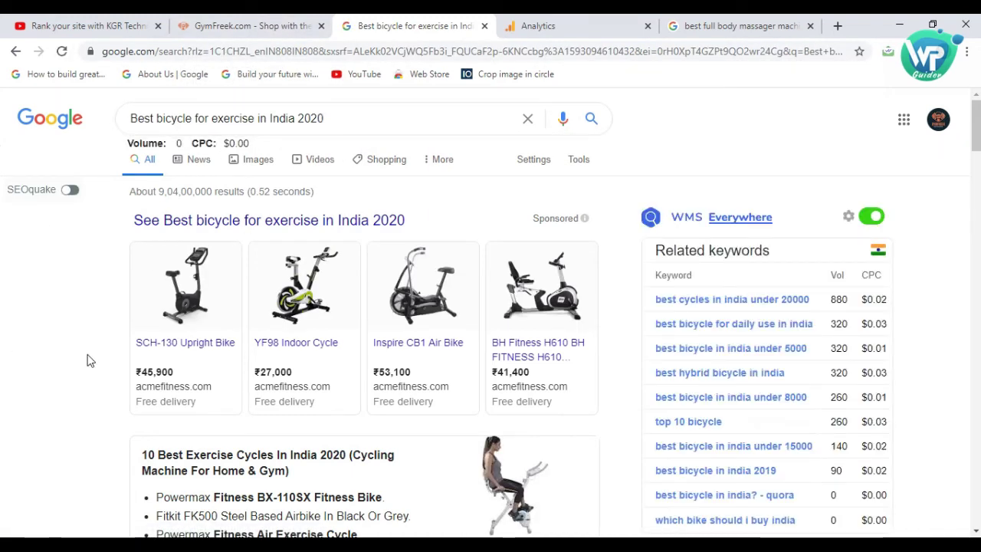
scroll(88, 360, down, 10)
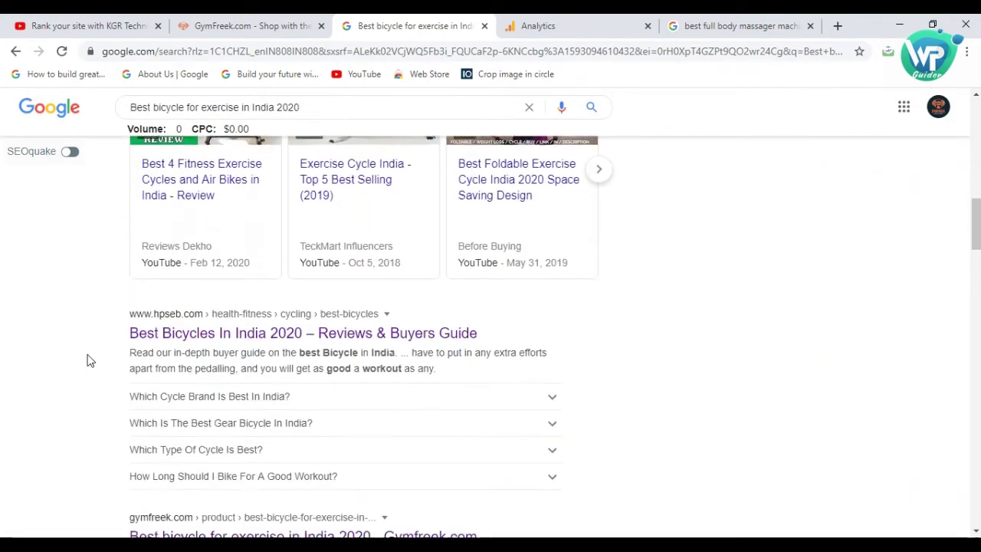
scroll(89, 360, down, 3)
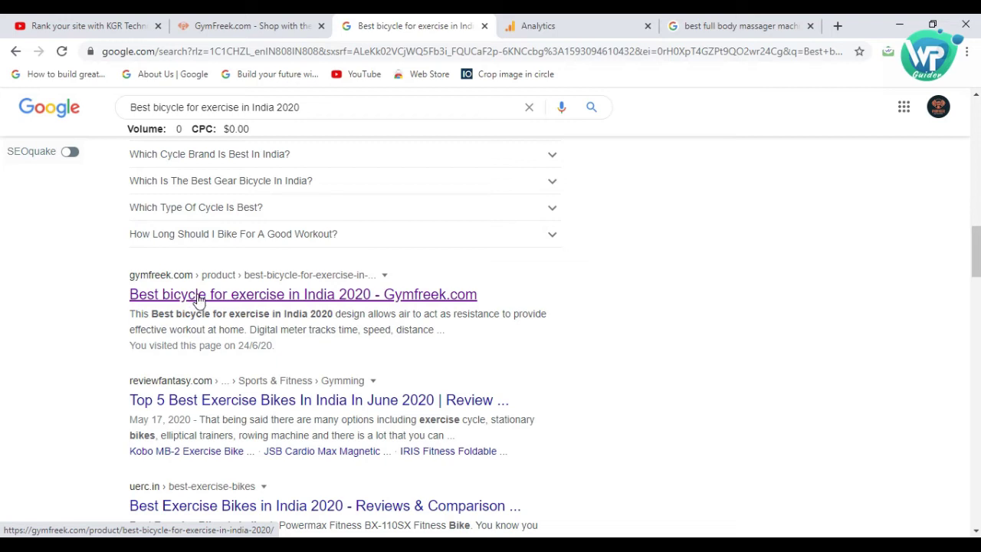
scroll(109, 297, up, 15)
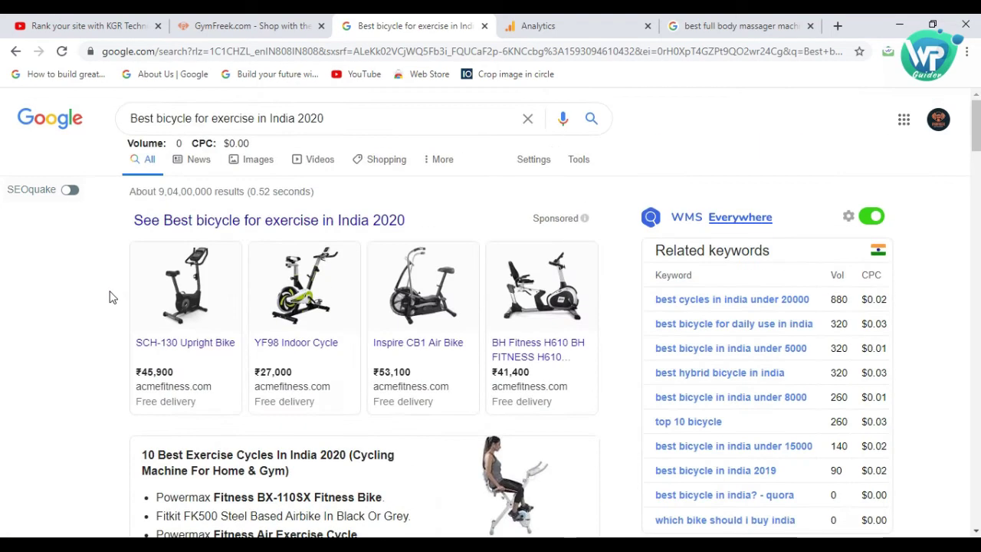
Switch to the Excel workbook and review search volume, allintitle, KGR and rank for mini cycle pedal exerciser benefits in row 6.
key(alt+Tab)
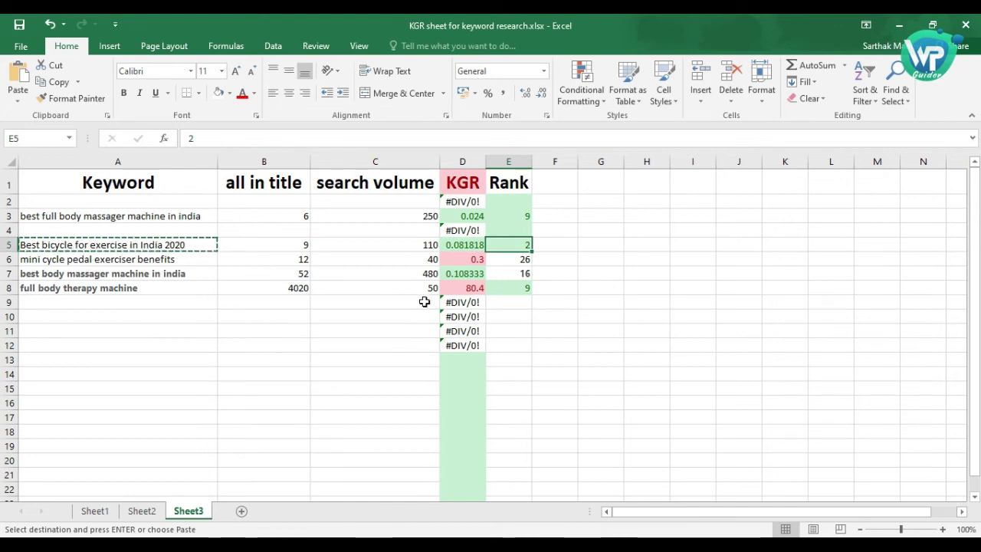
click(100, 265)
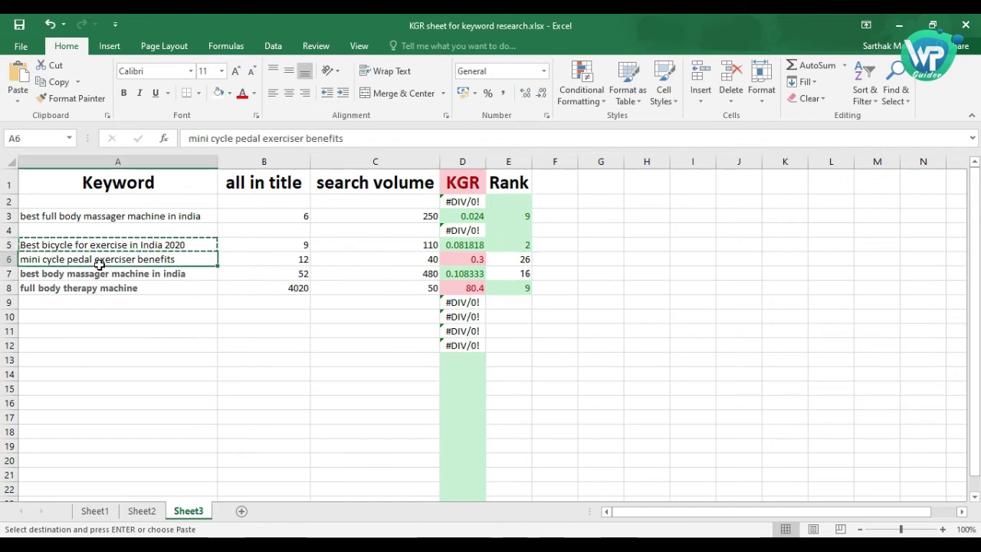
click(385, 261)
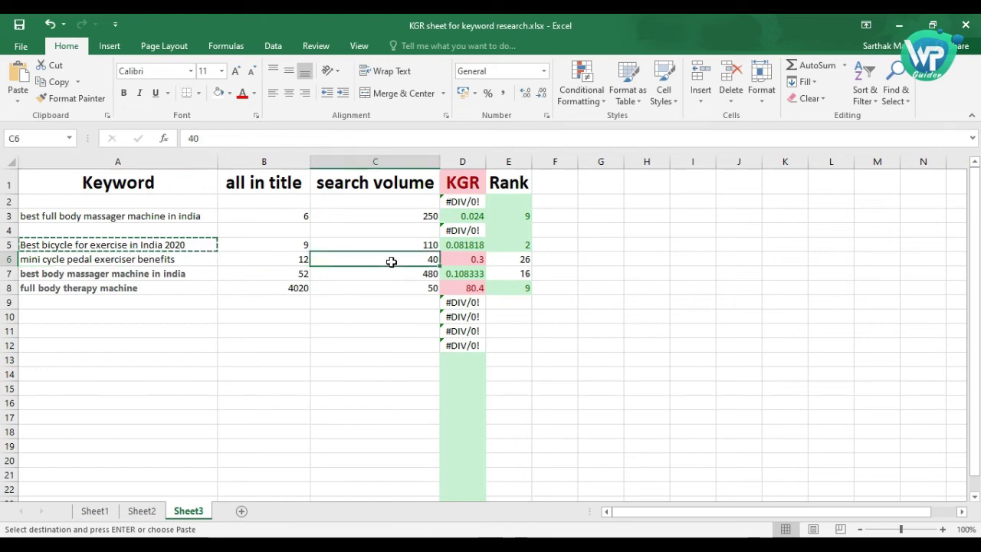
click(285, 260)
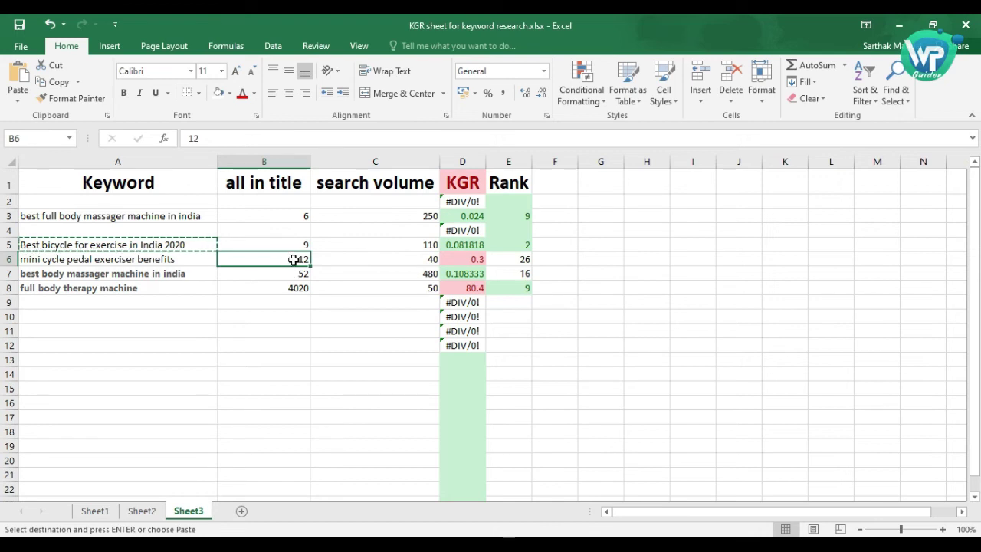
click(473, 259)
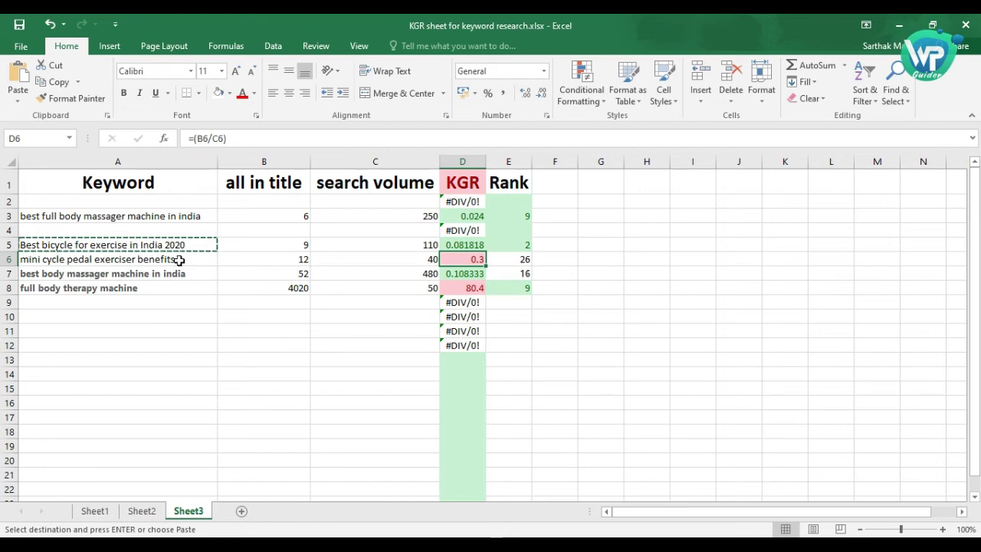
click(519, 260)
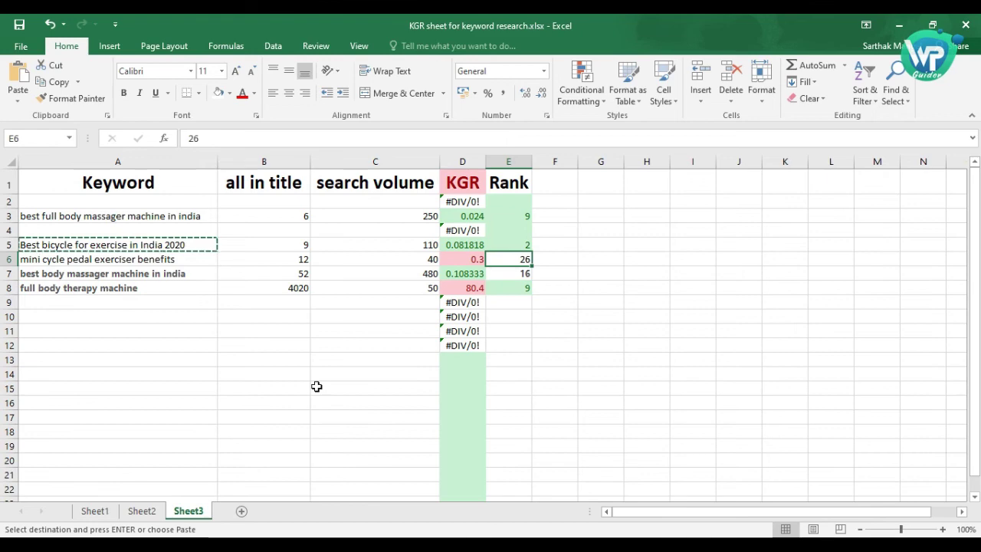
Back in Chrome, remove 2020 from the query, search "allintitle:Best bicycle for exercise in India" and highlight the result count.
click(537, 546)
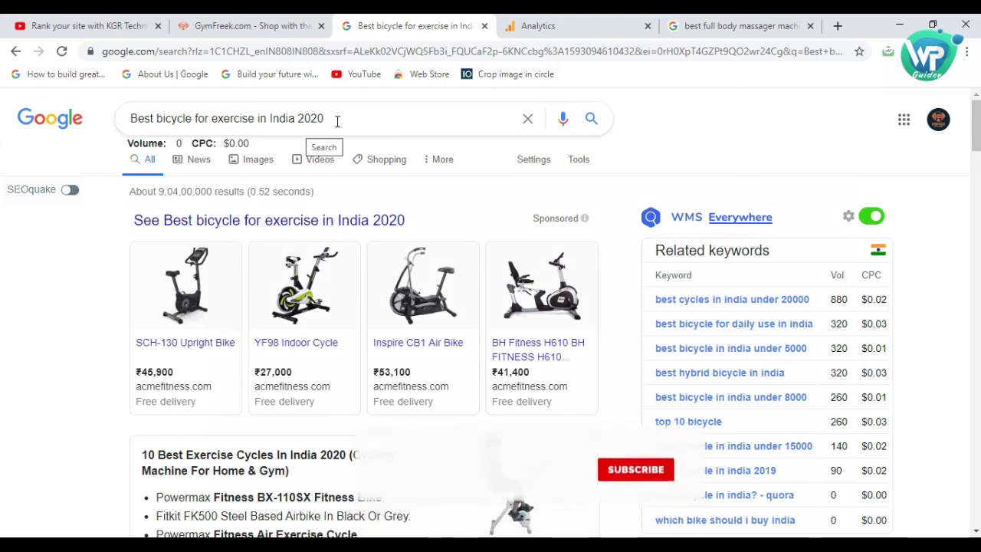
drag(337, 120, 299, 120)
key(BackSpace)
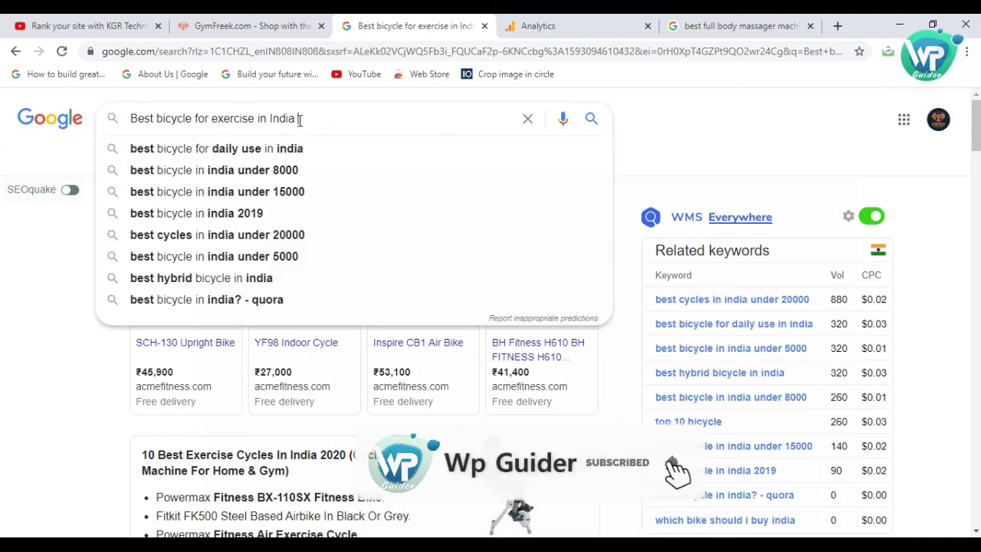
click(131, 120)
text(a)
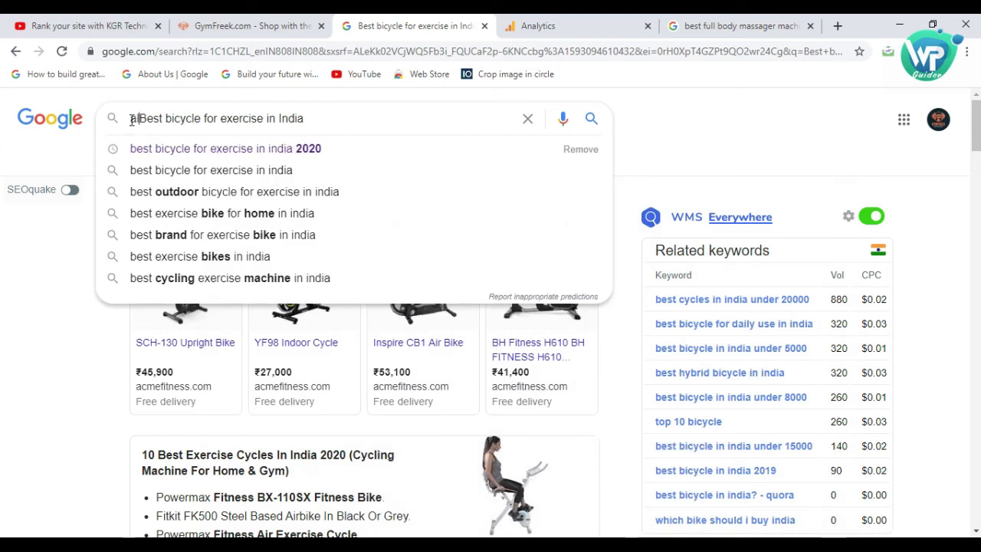
text(llinti)
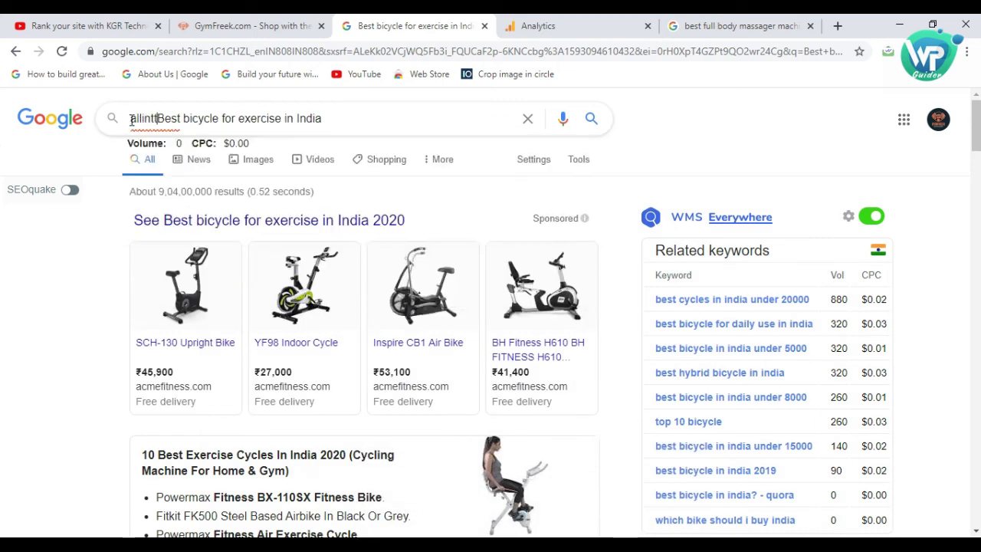
key(BackSpace)
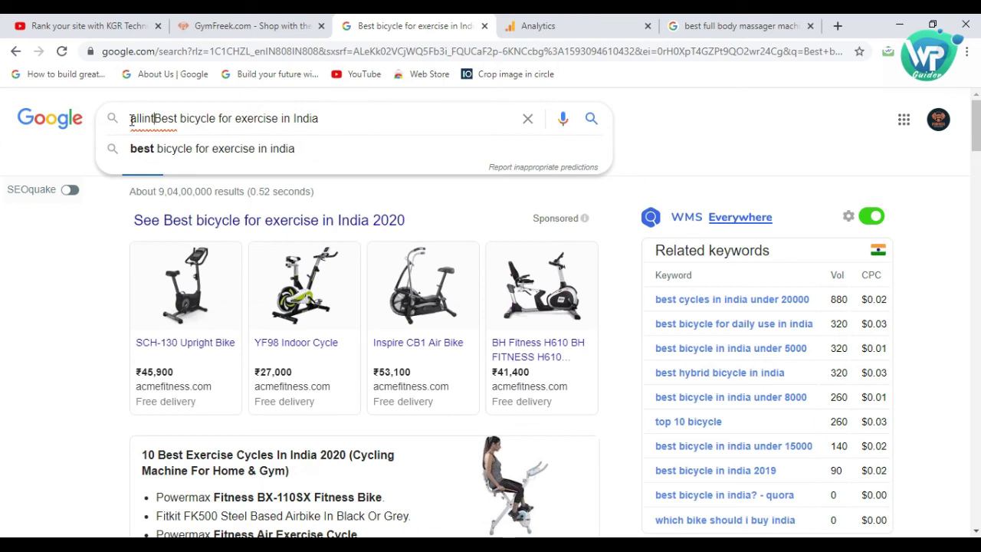
text(itle:)
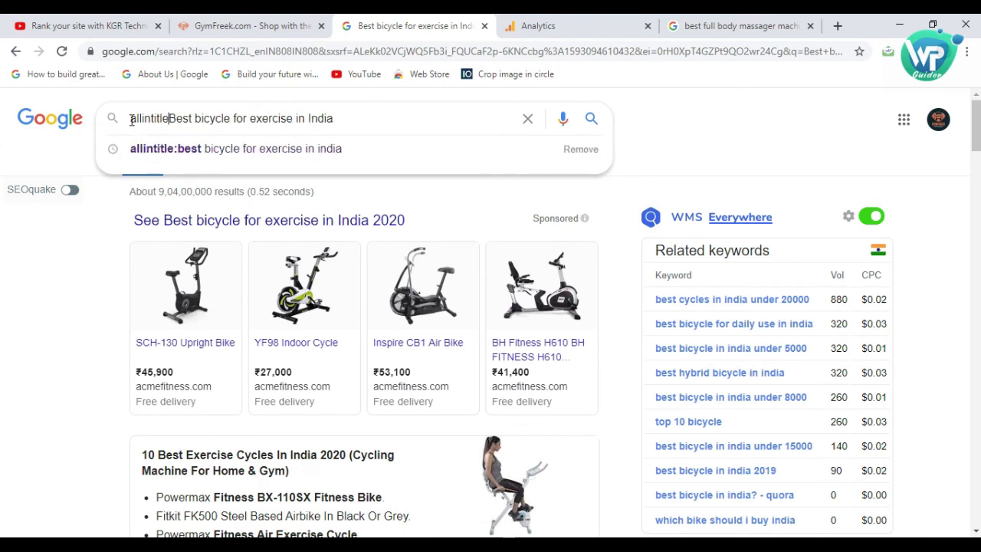
key(Return)
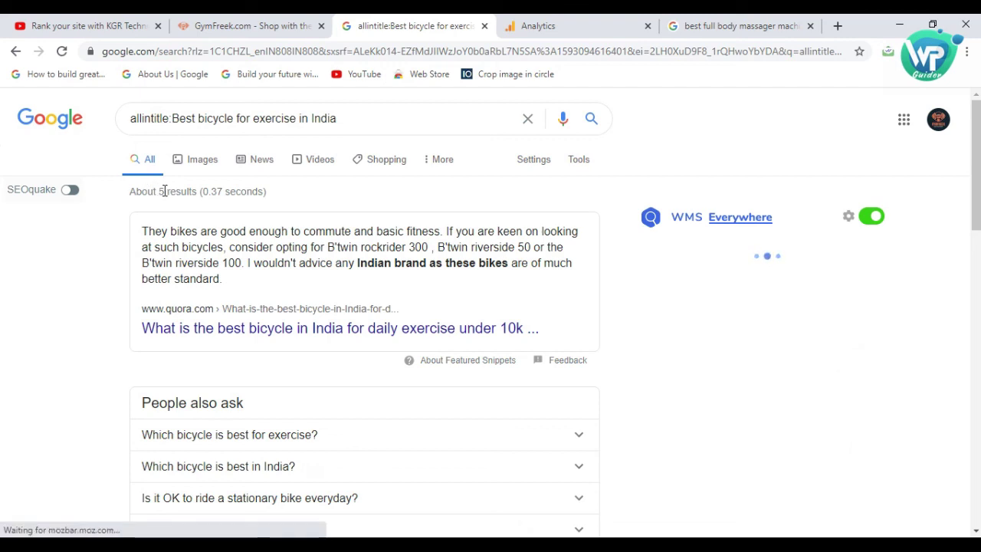
drag(164, 191, 157, 190)
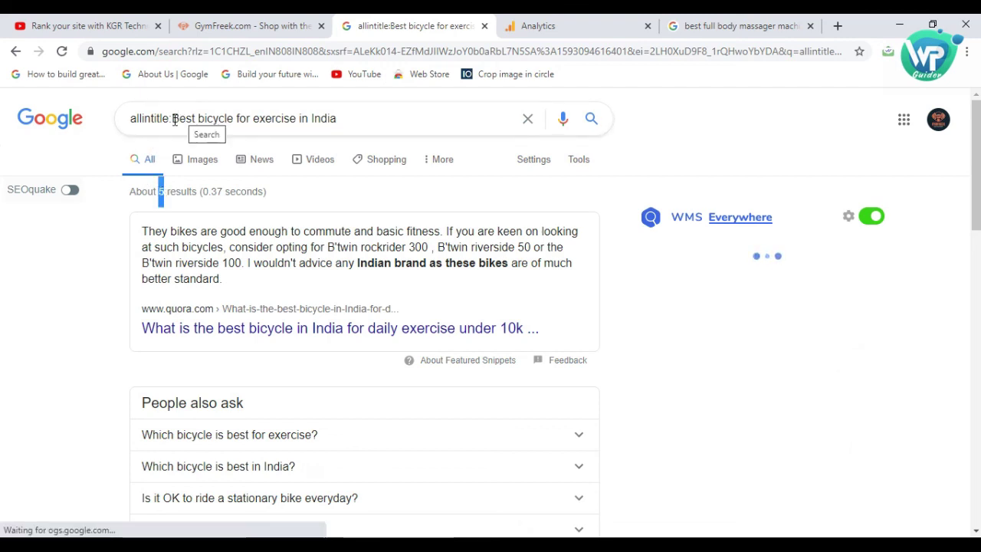
Highlight the keyword after the allintitle: operator, rerun the same search, and look over the results.
drag(173, 119, 345, 127)
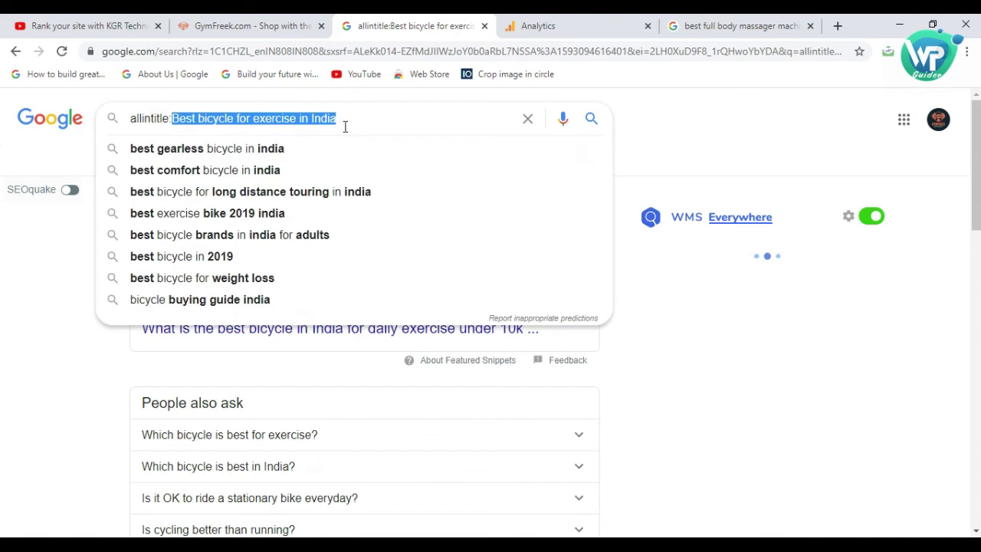
click(345, 126)
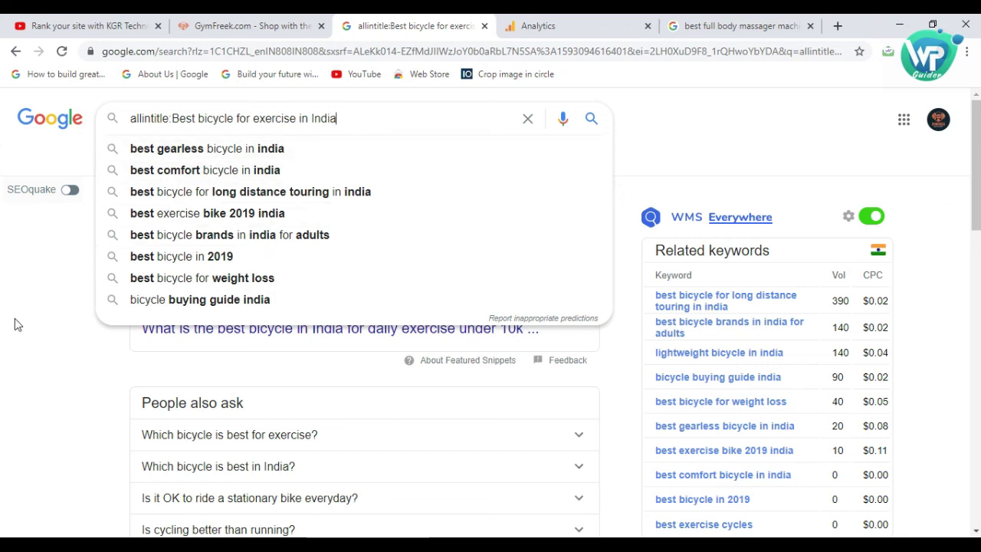
key(Return)
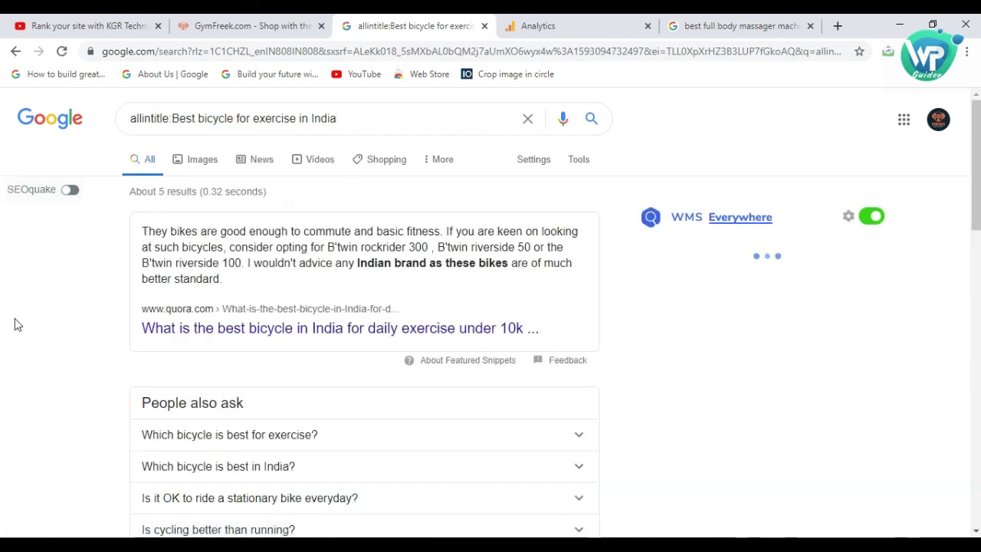
scroll(15, 324, down, 2)
scroll(15, 324, up, 3)
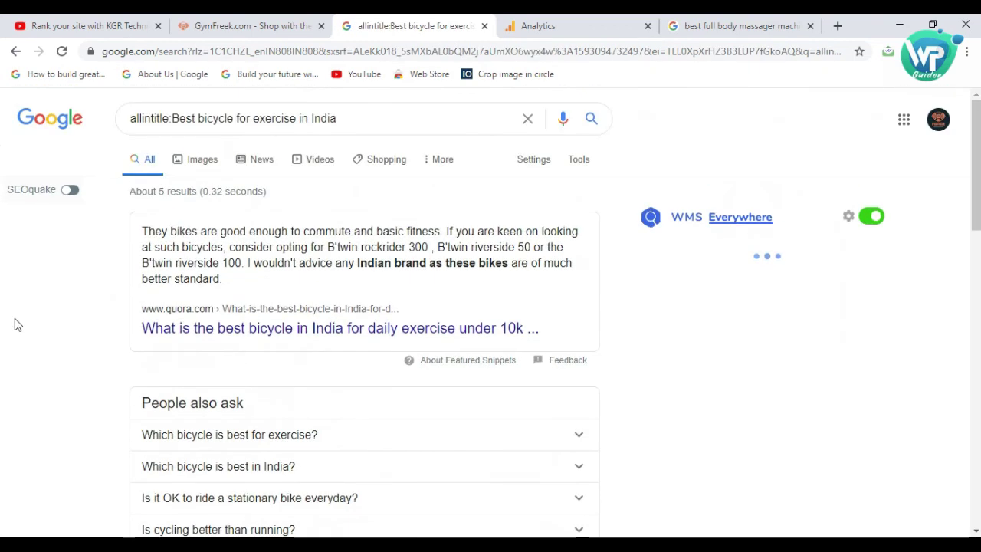